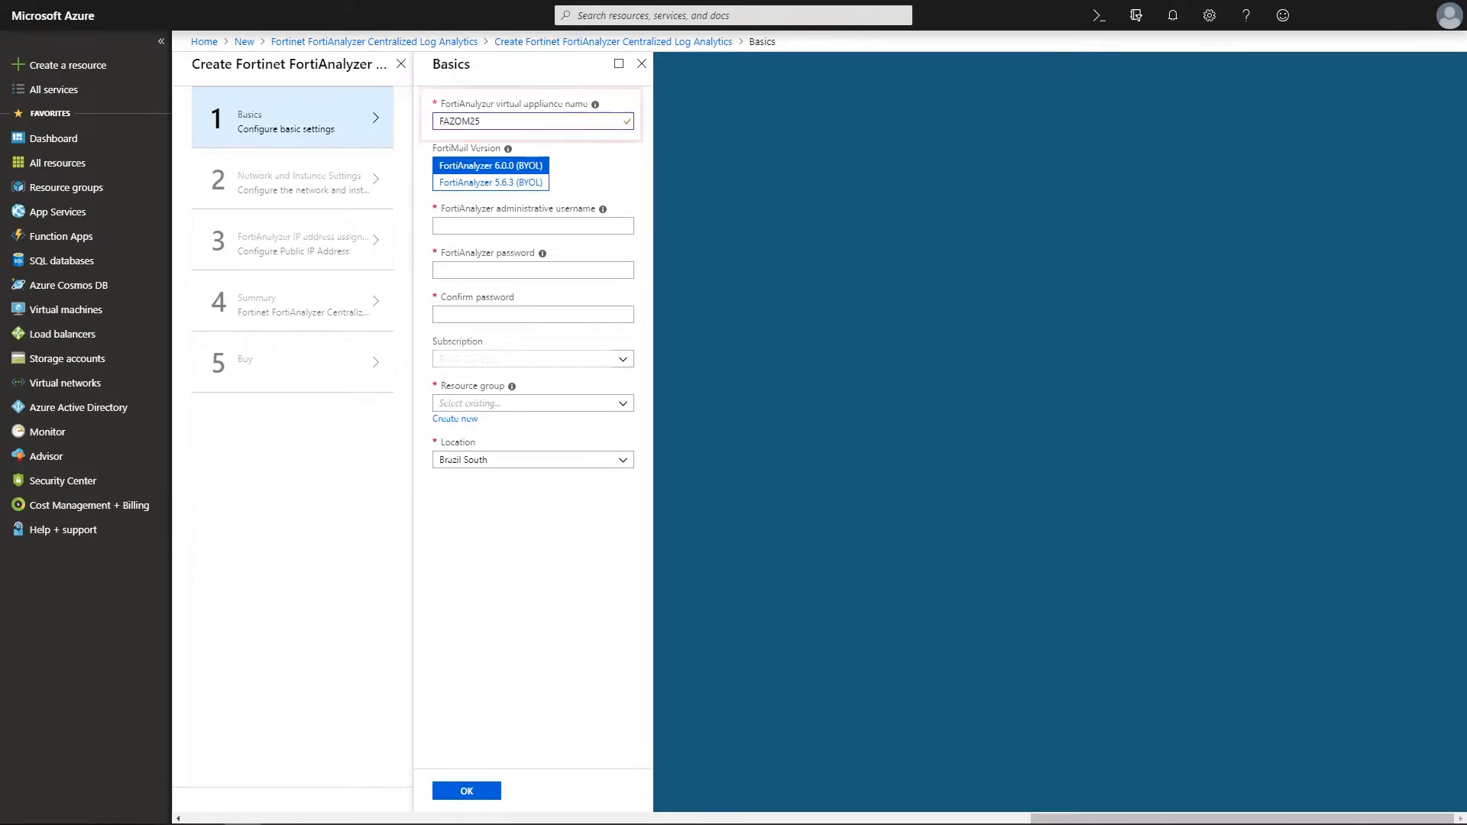
- Enter the FortiAnalyzer administrative username, and enter and confirm the administrator password in the Basics settings
click(443, 226)
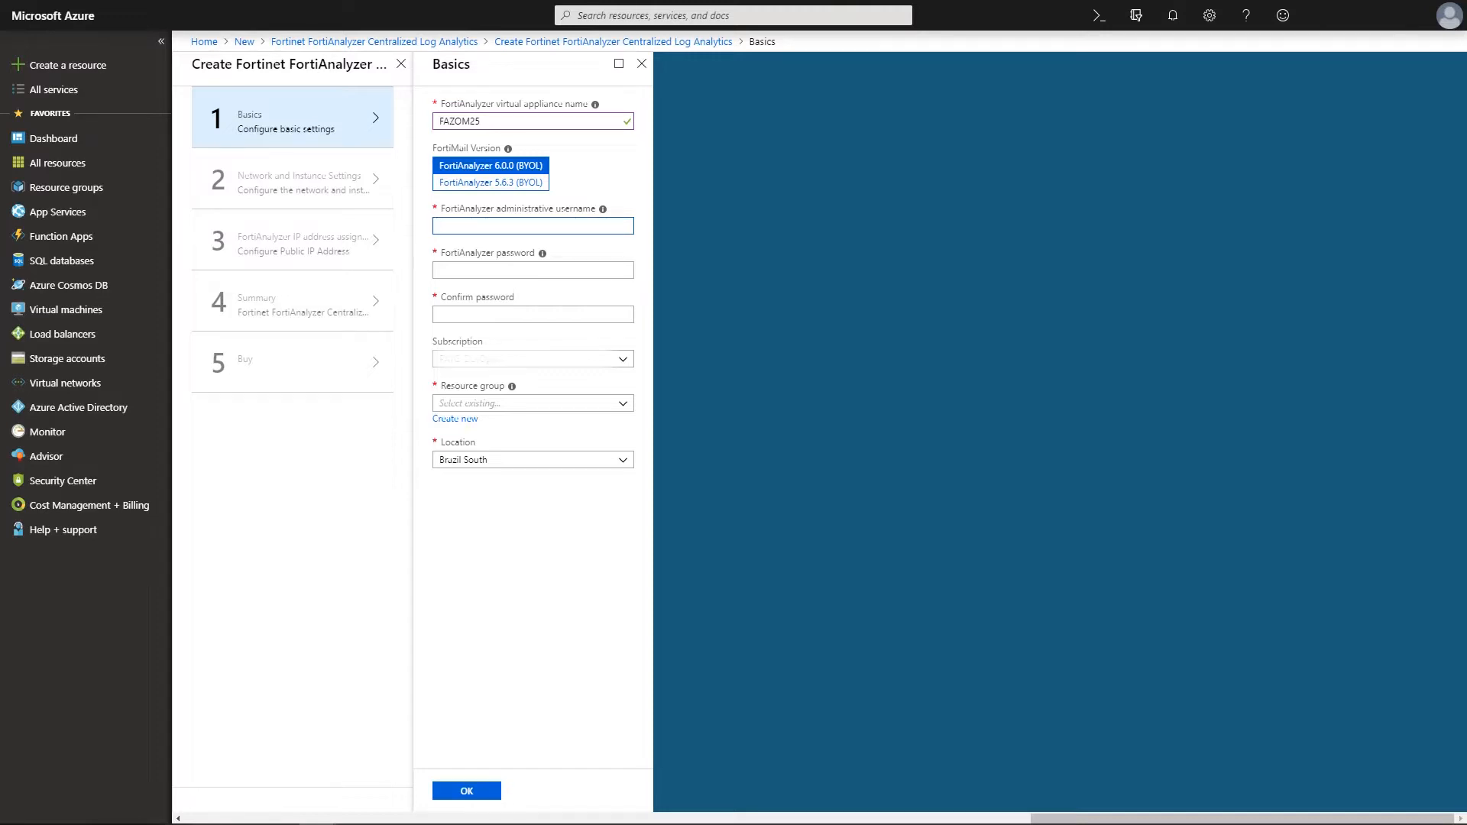
text(omiro)
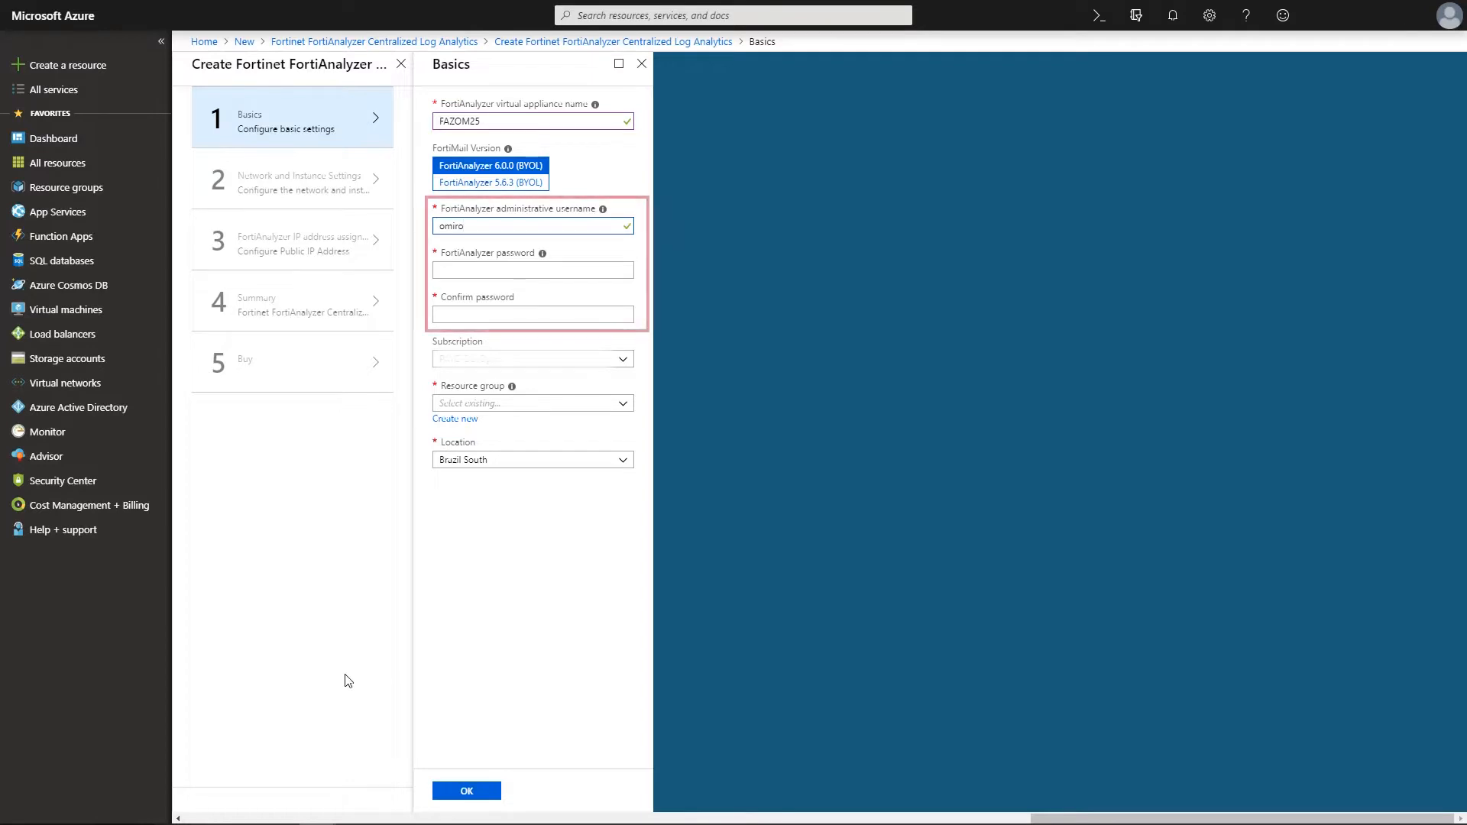
key(Tab)
text(•••••)
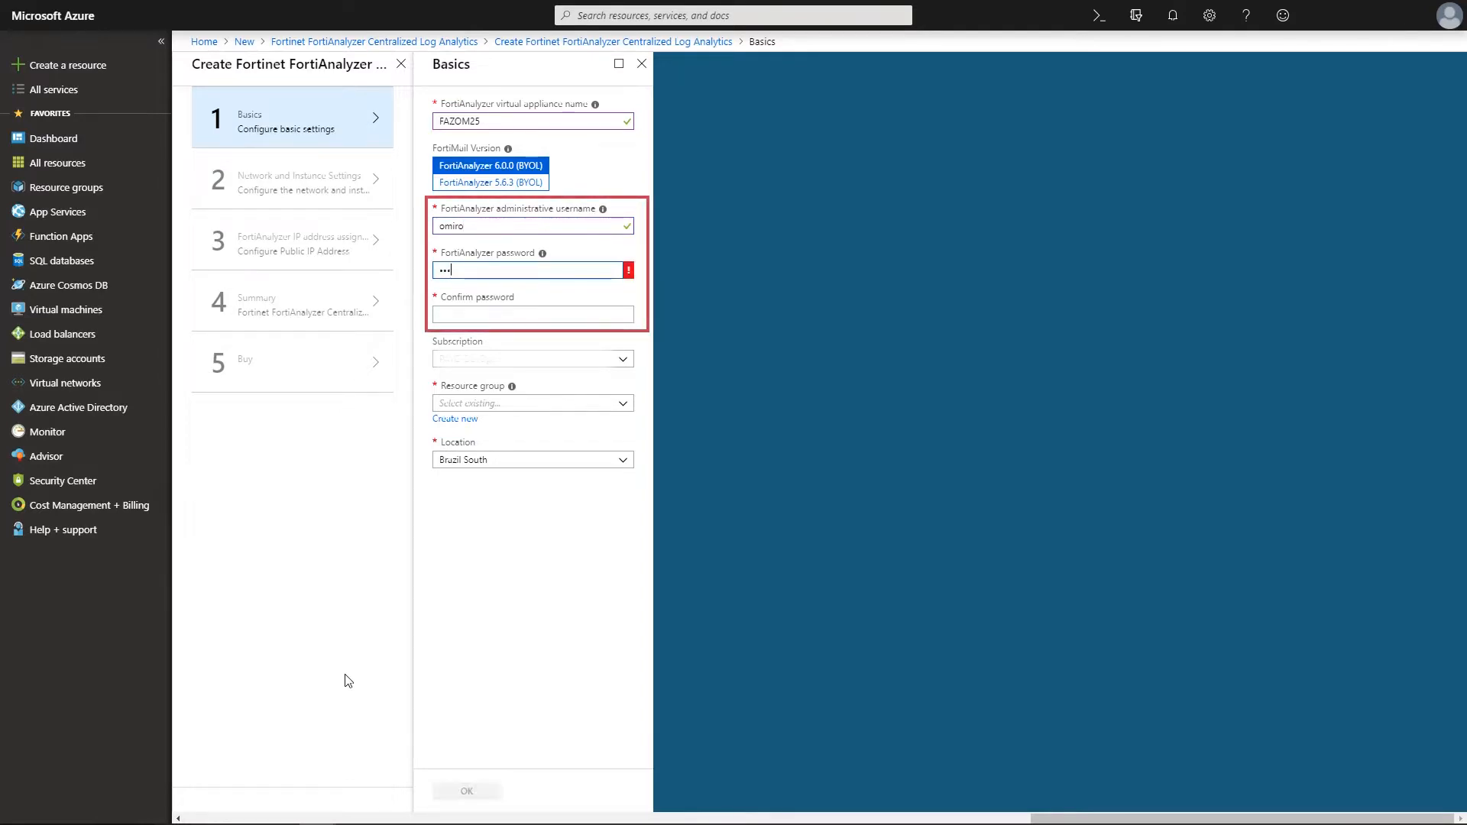
text(•••••)
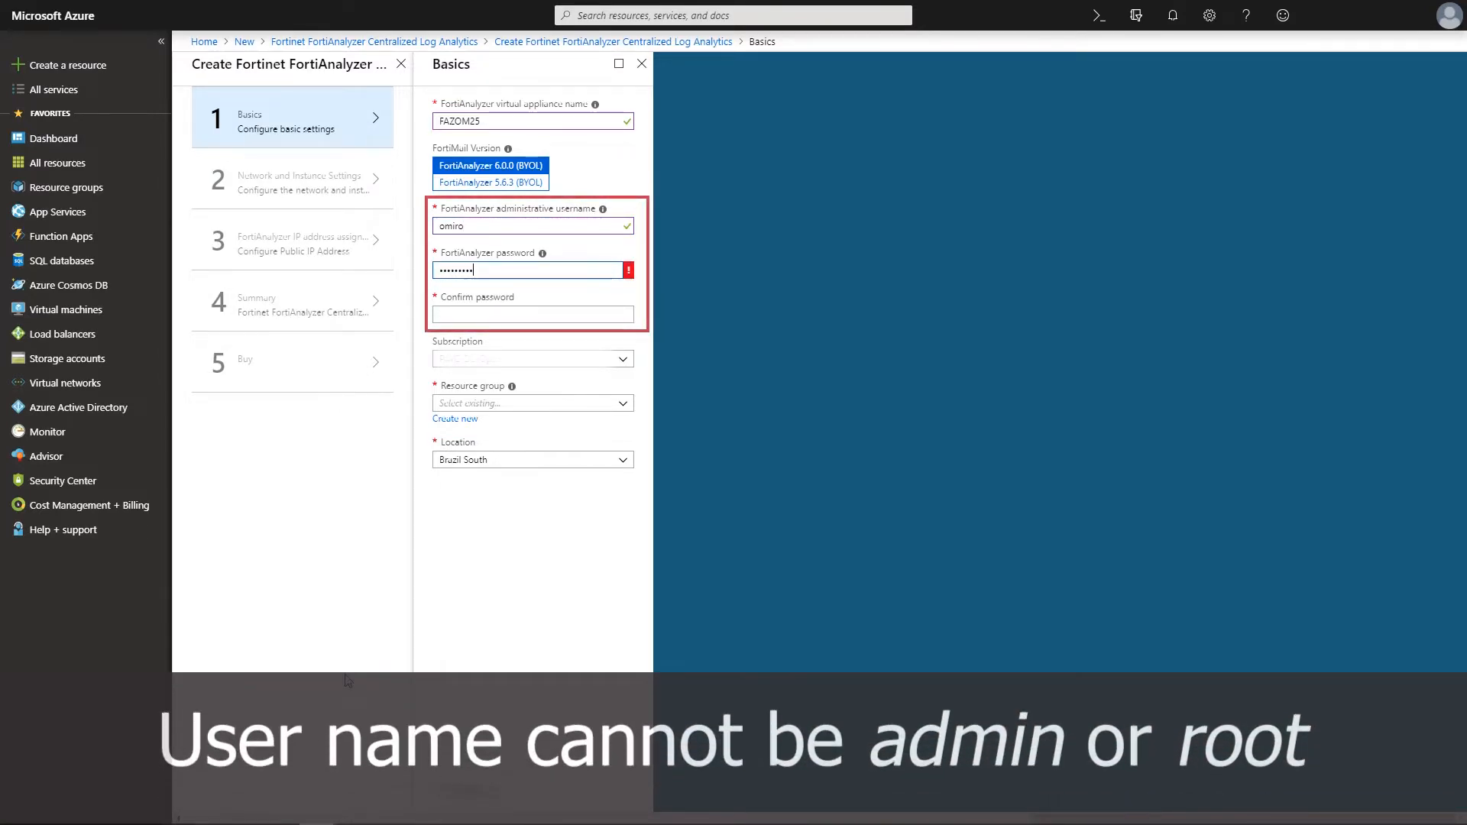
text(••••)
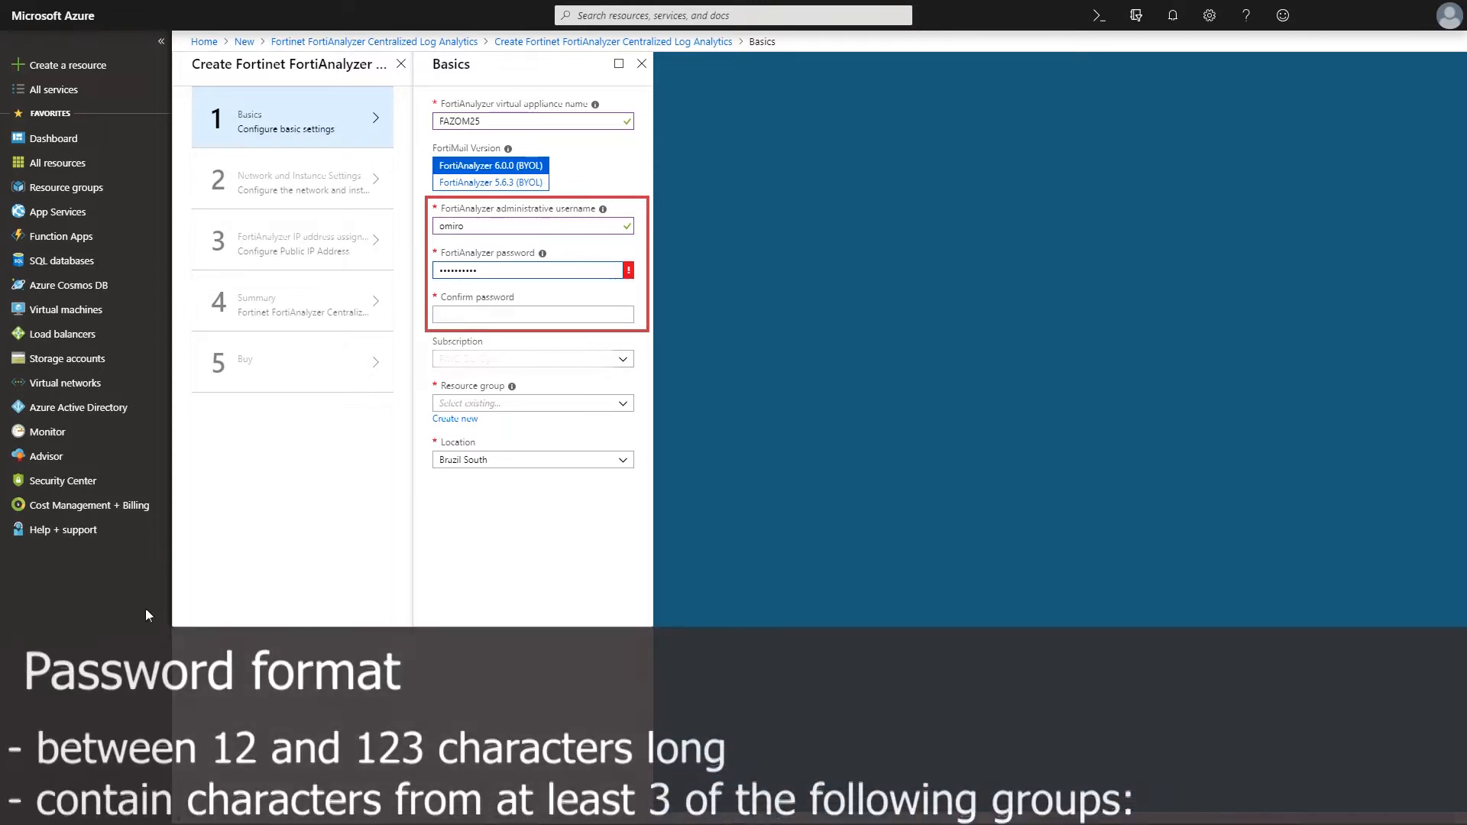
click(480, 315)
text(••••••••)
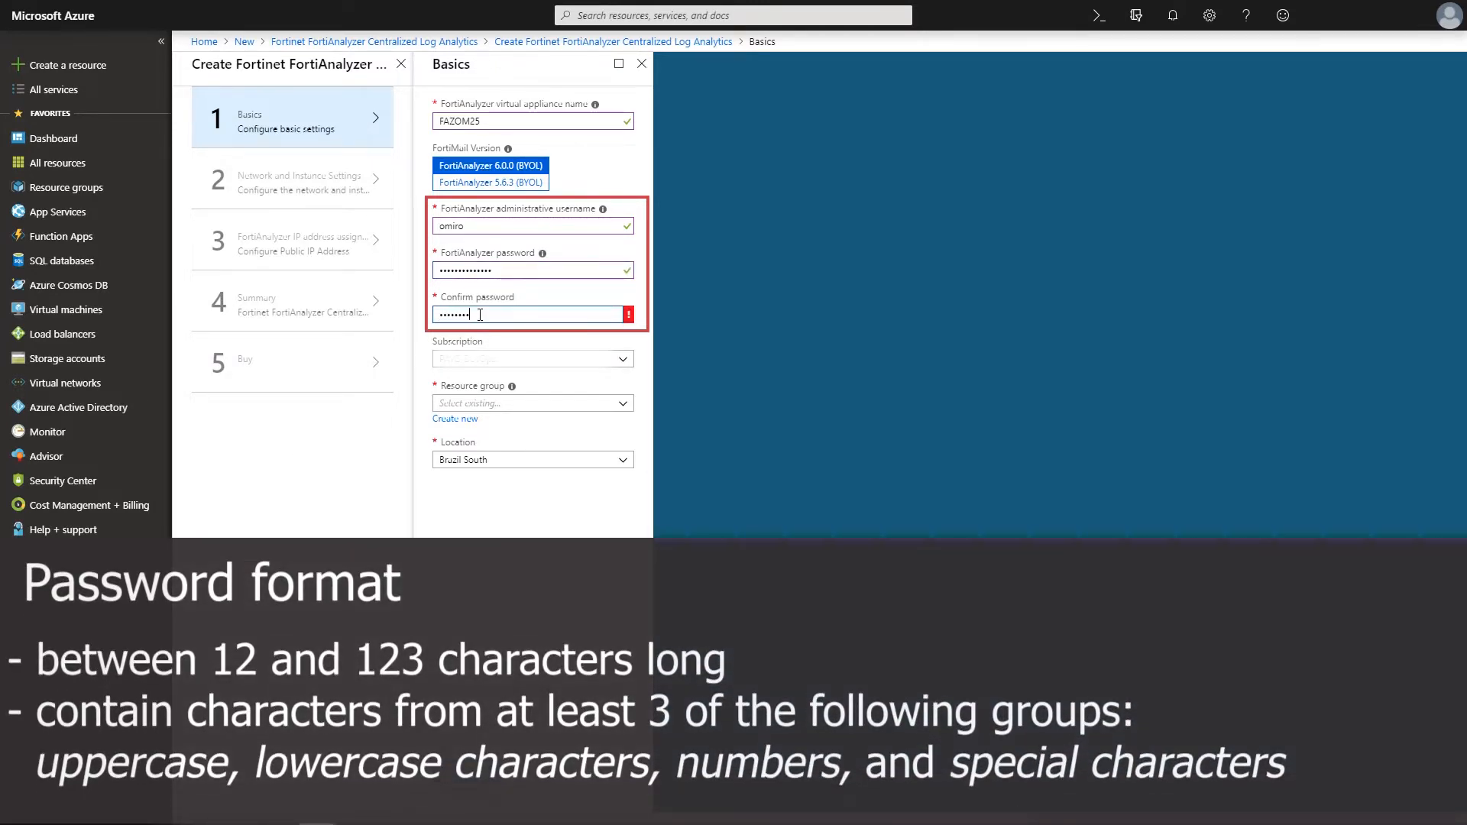
text(••••)
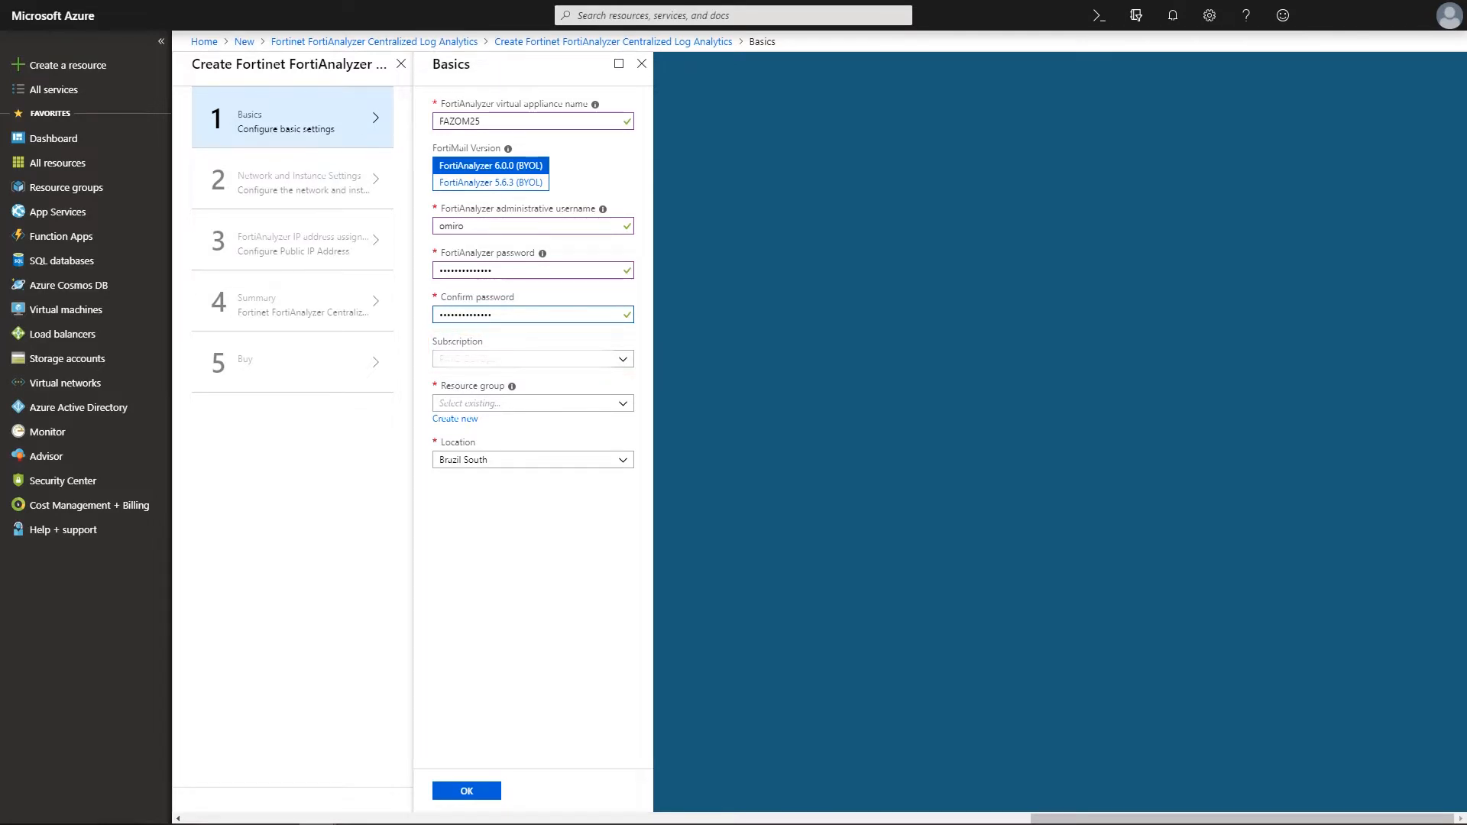
- Create a new resource group named SaintPierre and set the deployment location to Brazil South
click(456, 426)
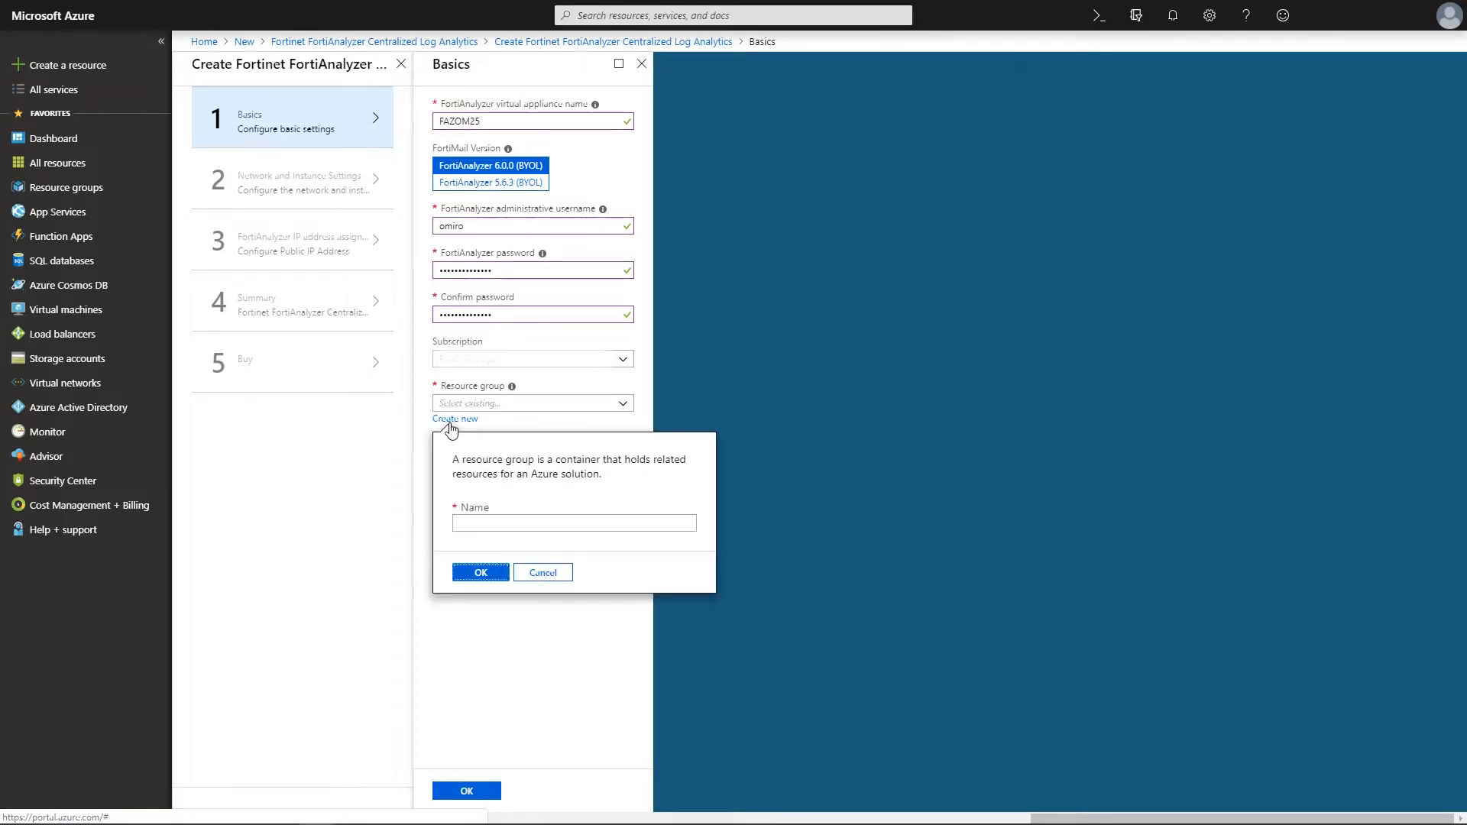
click(465, 525)
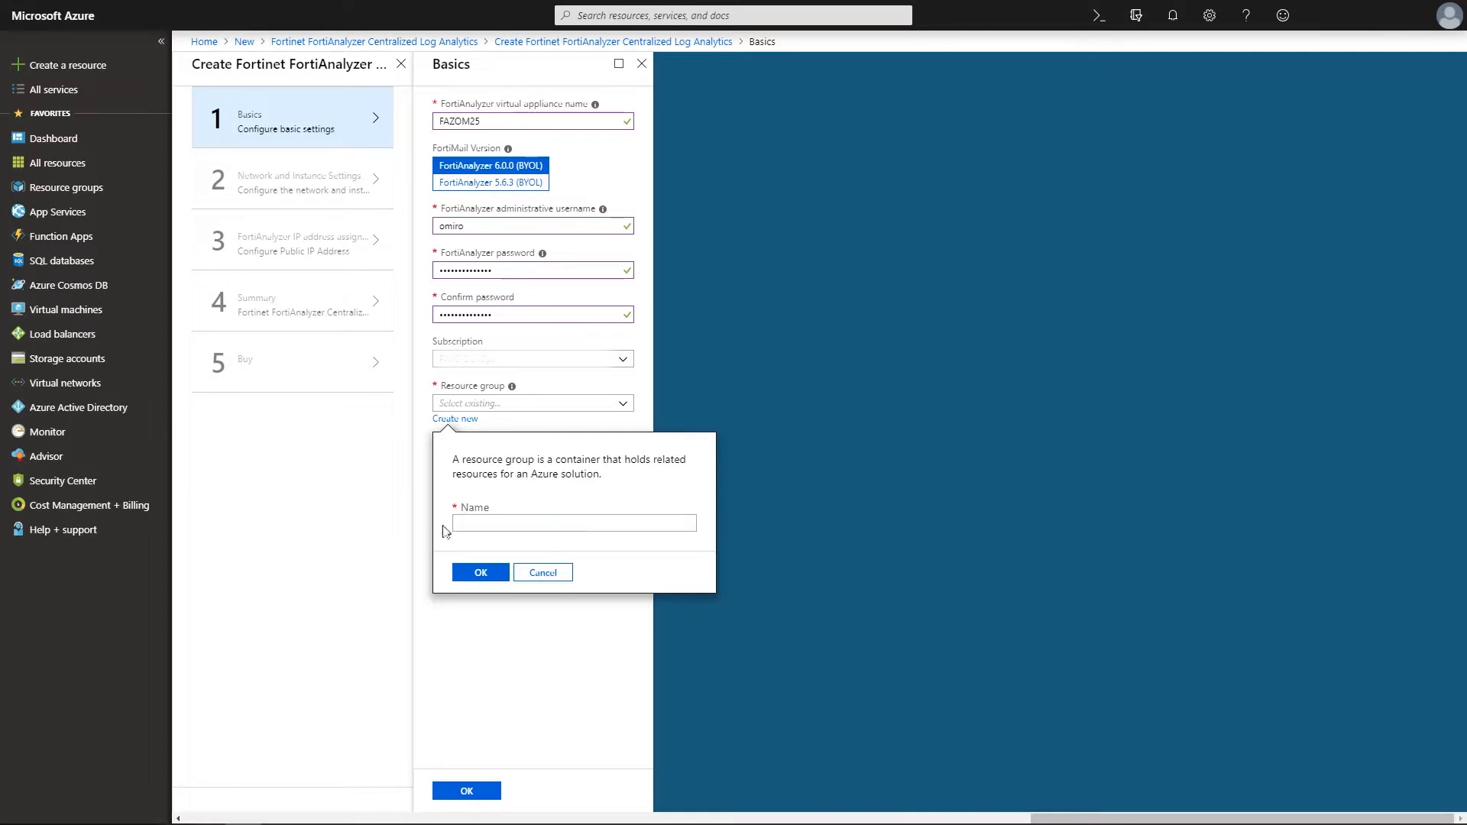
text(SaintPierre)
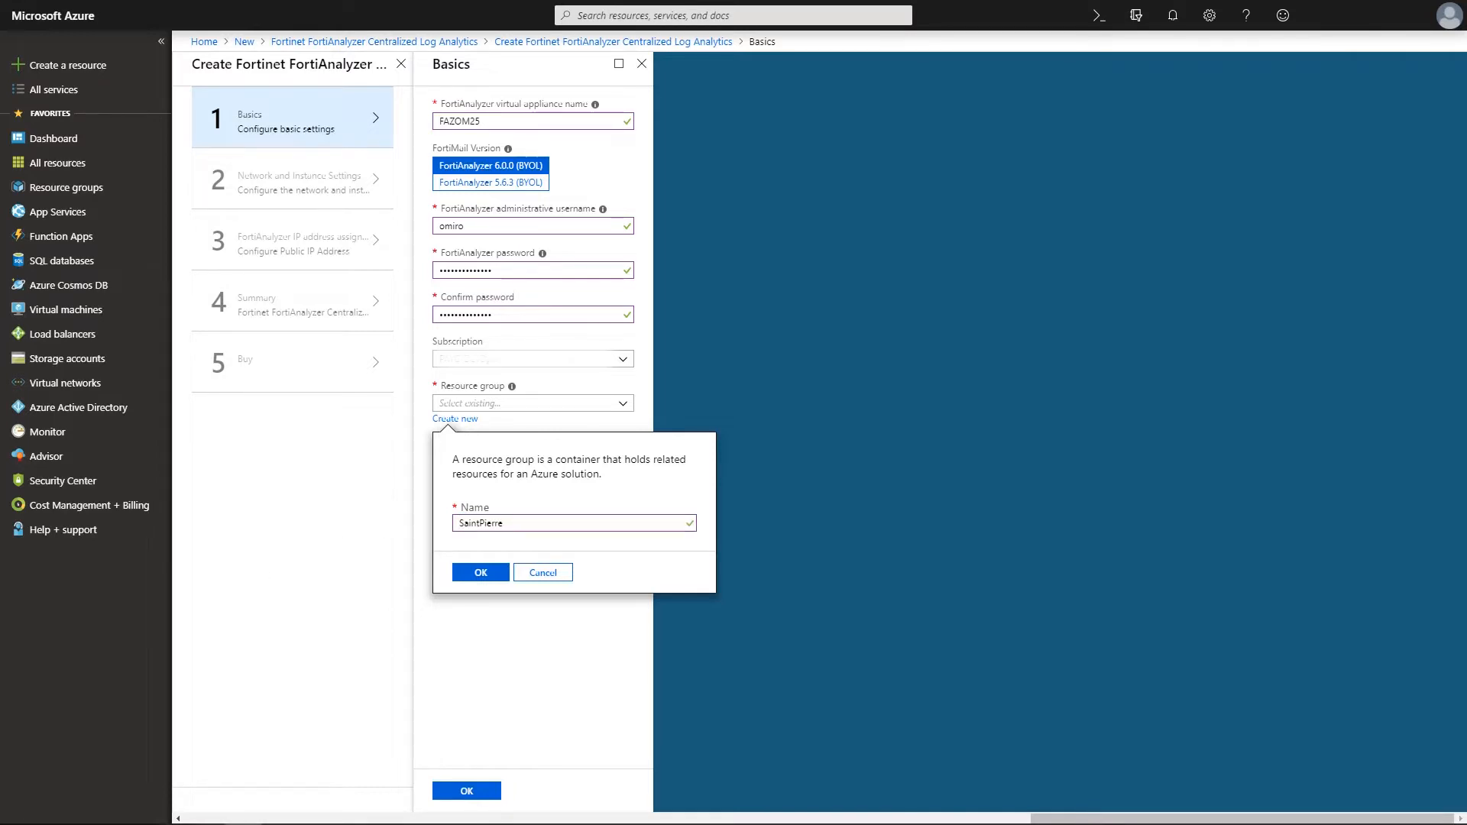
click(489, 578)
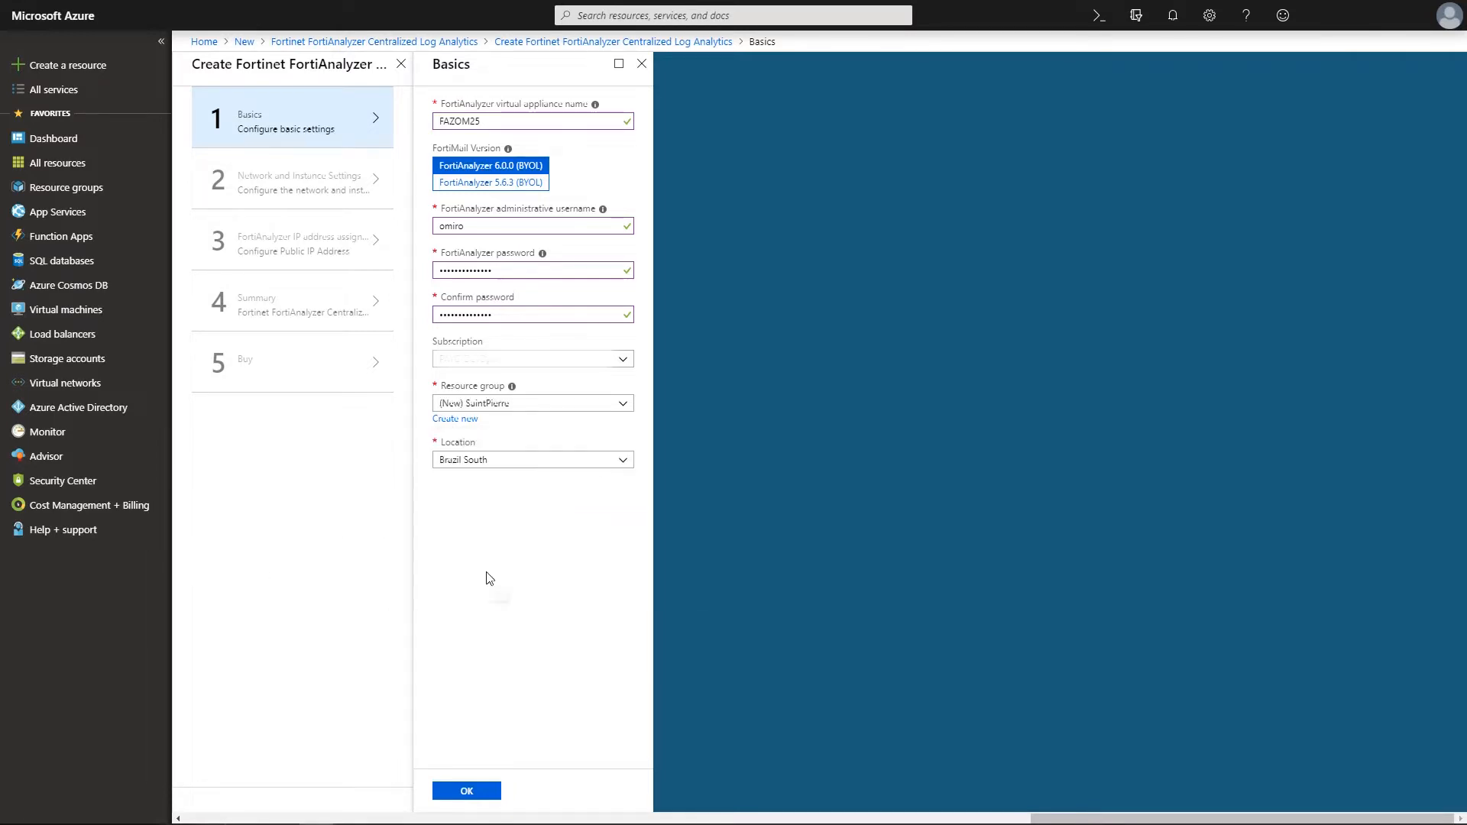
click(623, 462)
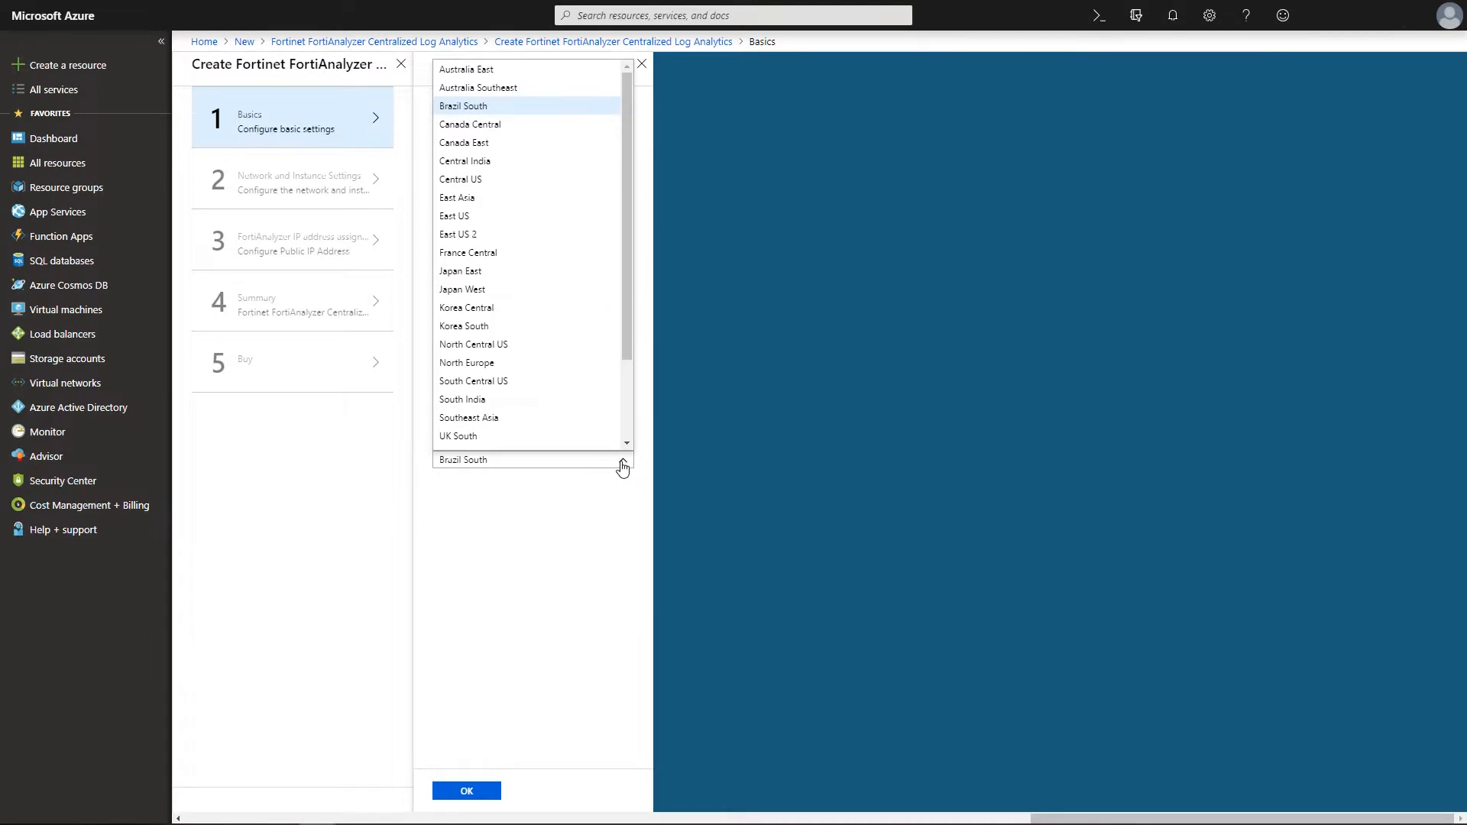
click(505, 107)
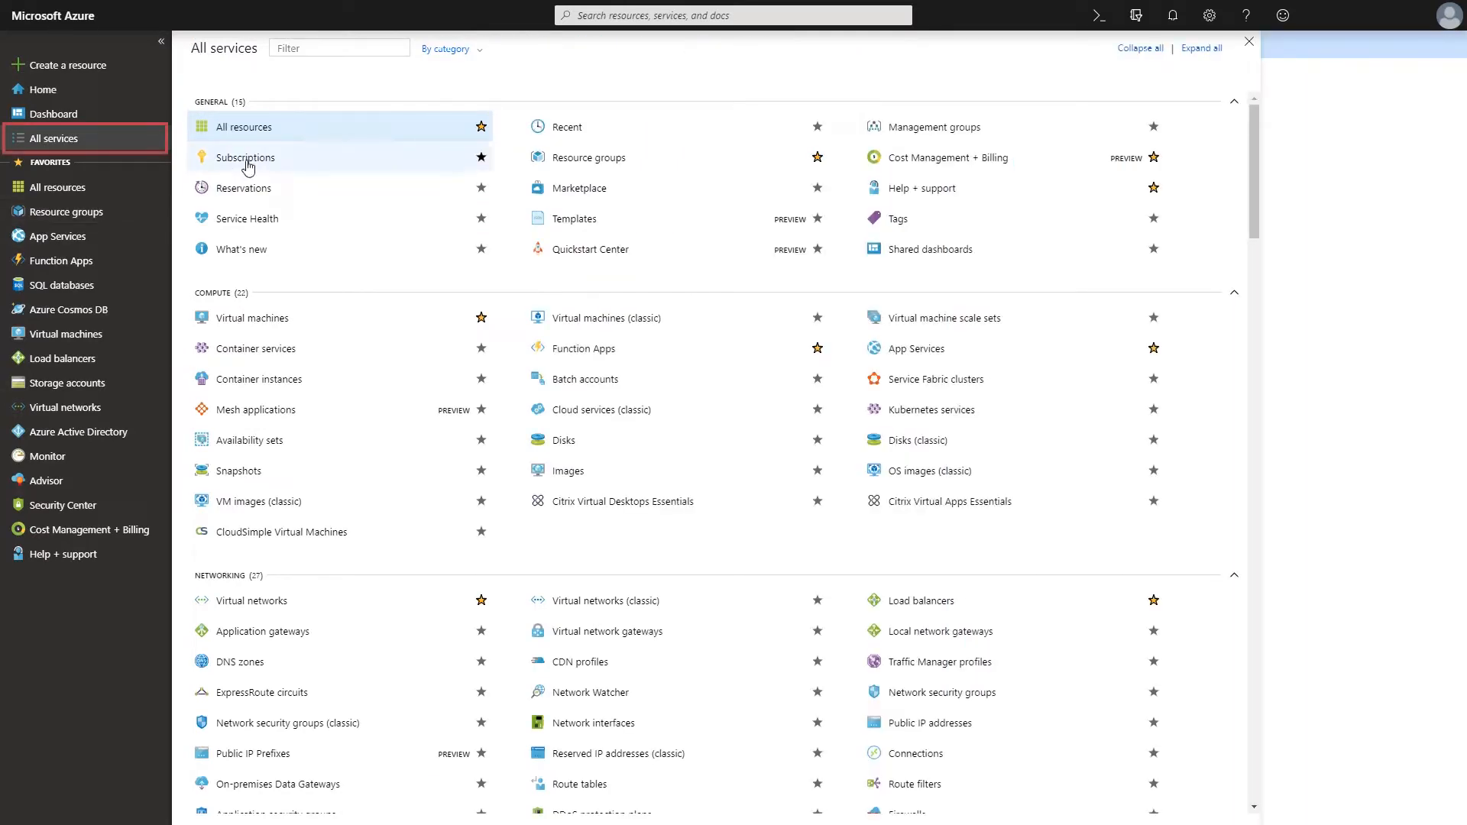
- Check the subscription's usage and quotas, filtering the locations to Brazil South only
click(246, 158)
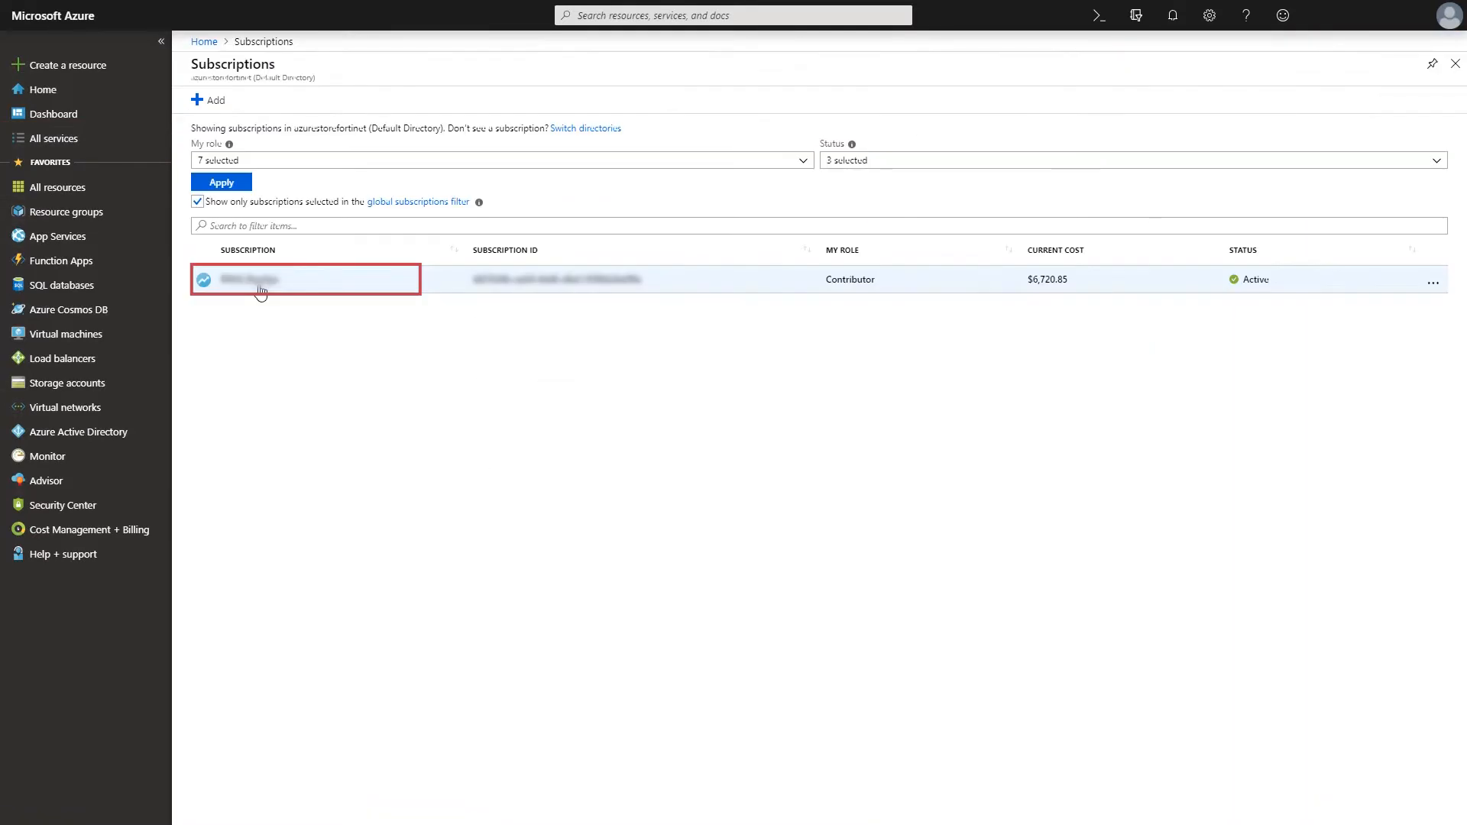
click(259, 288)
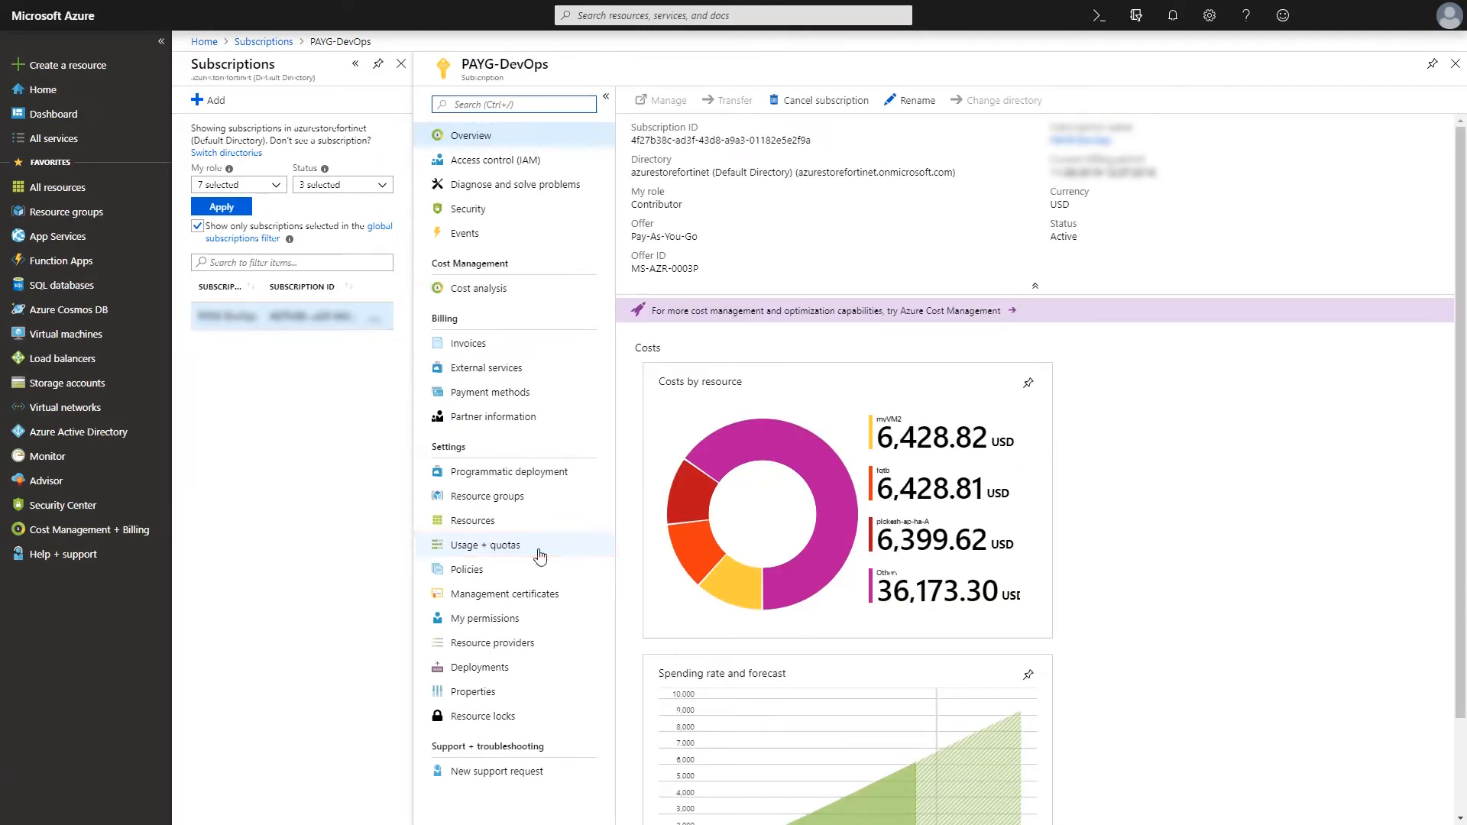
click(540, 545)
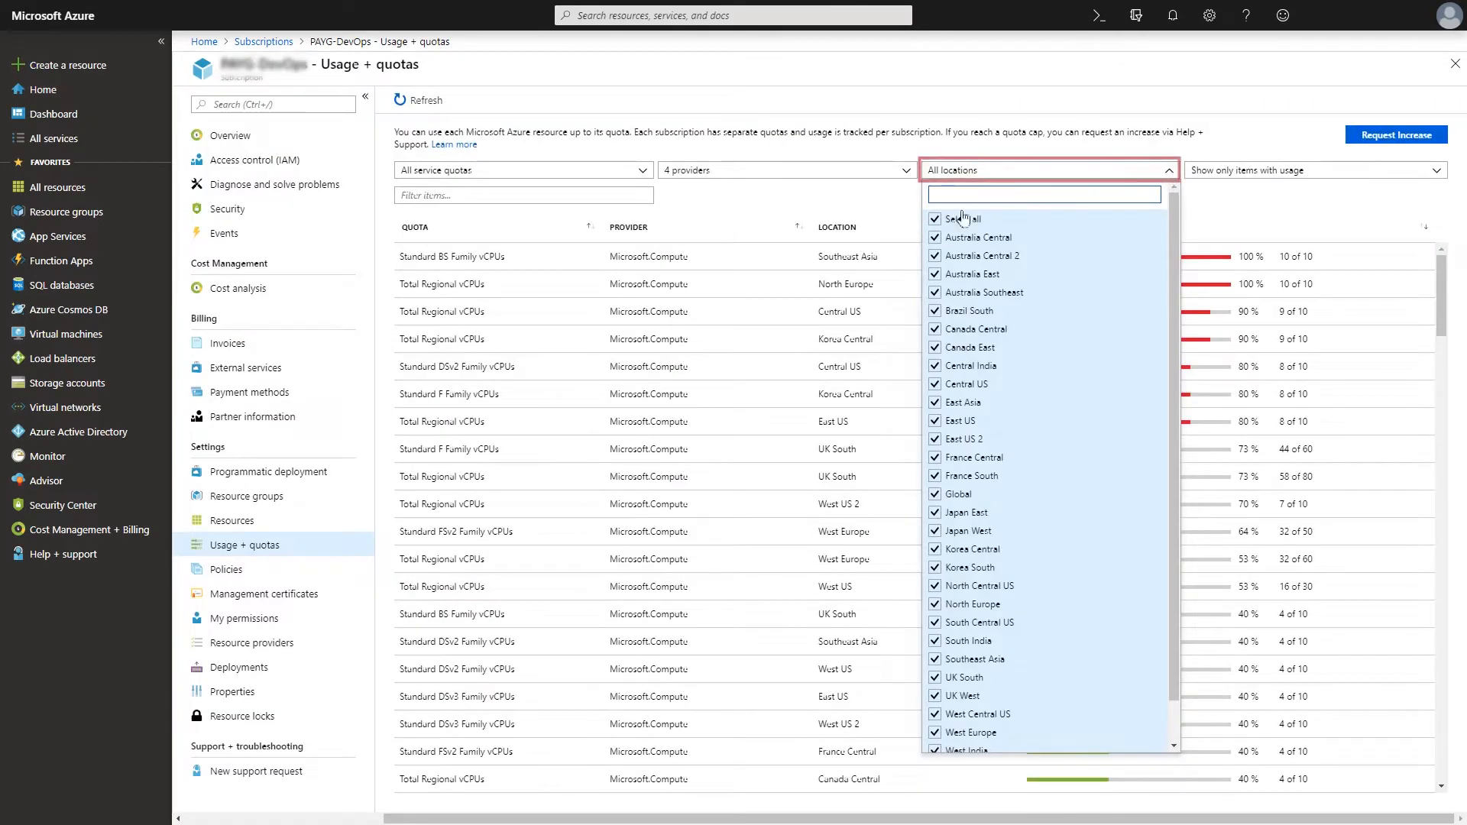
click(962, 218)
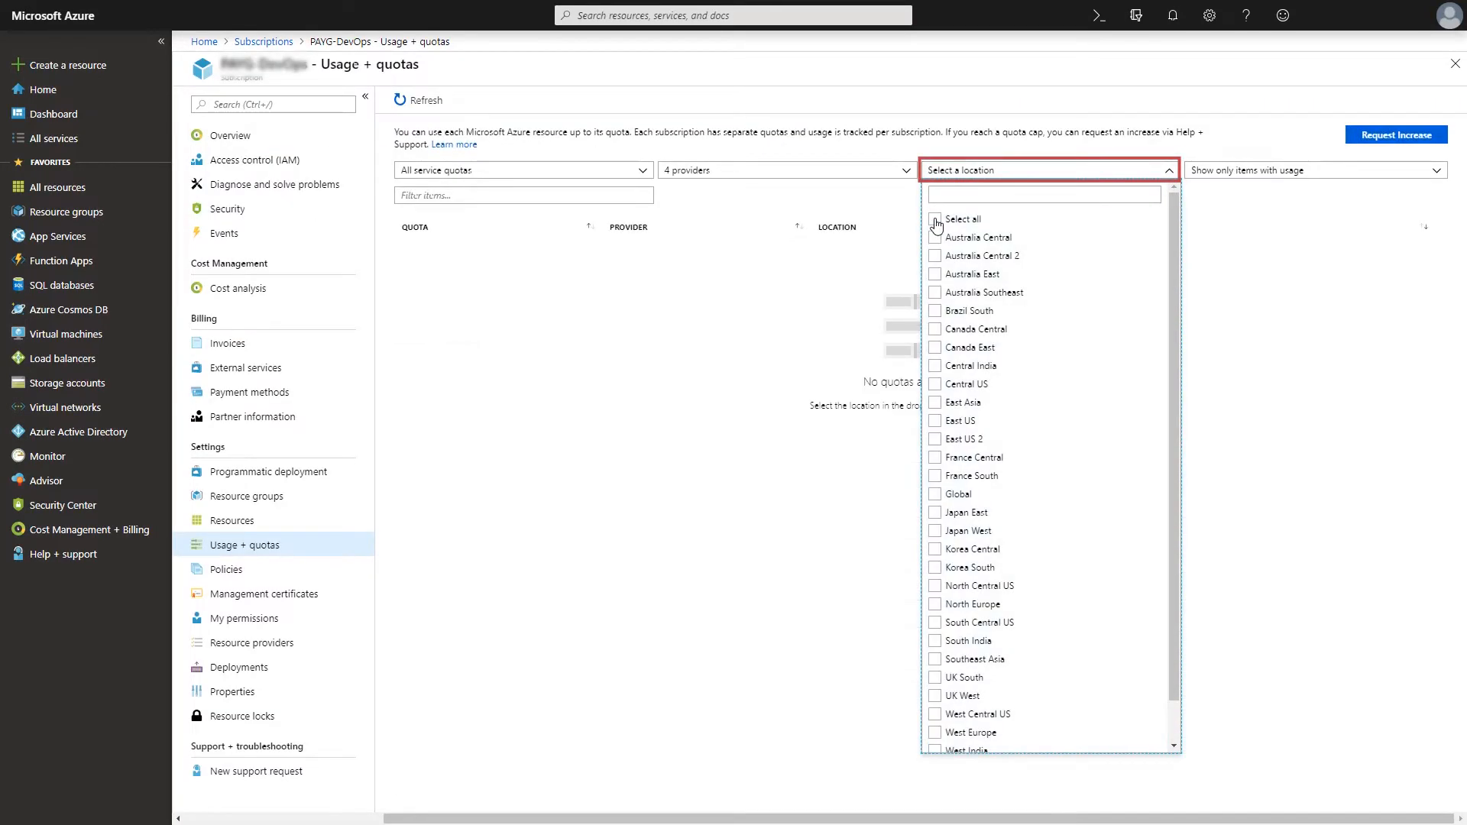
click(934, 311)
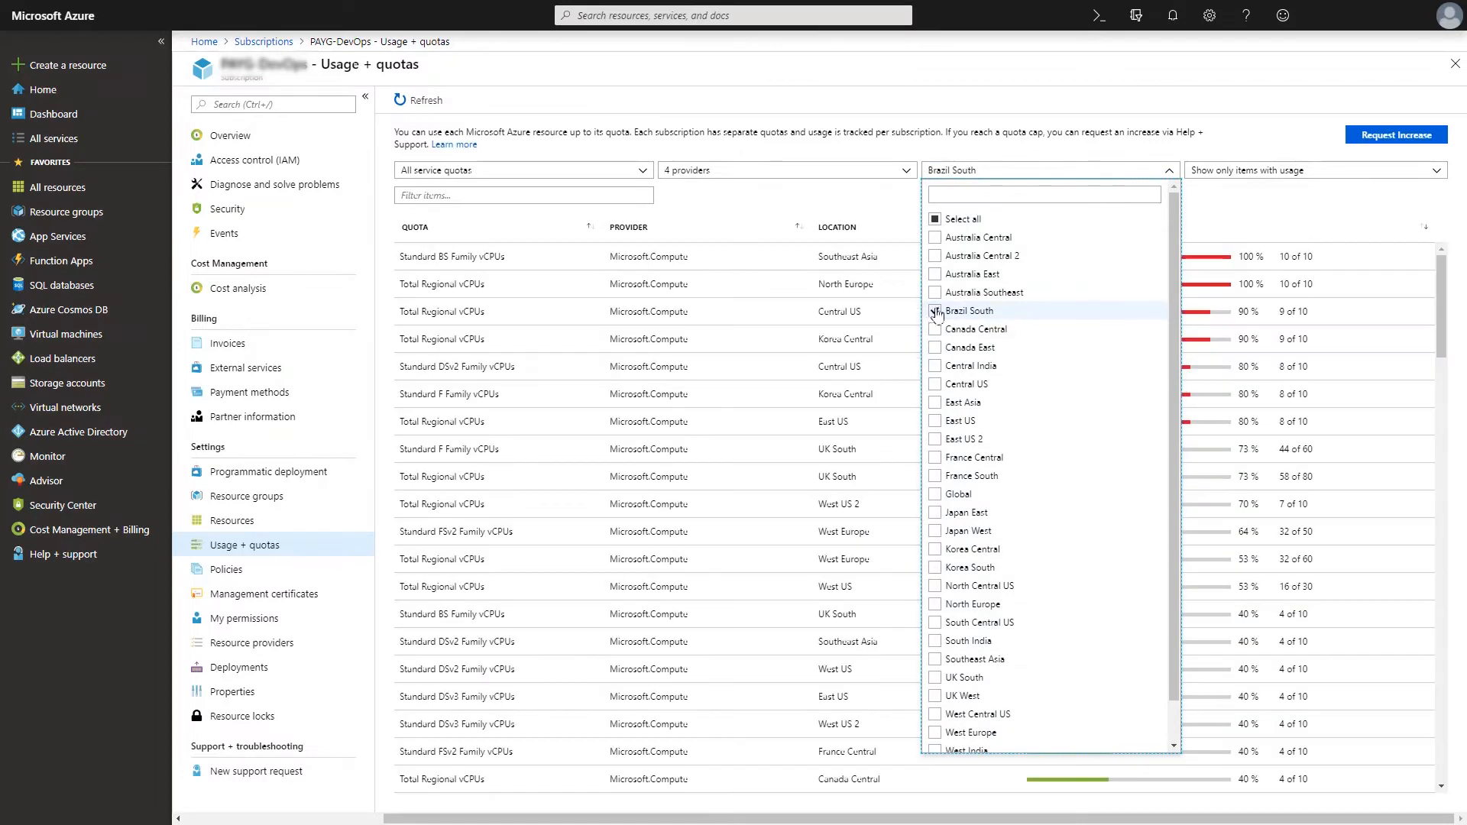
click(889, 204)
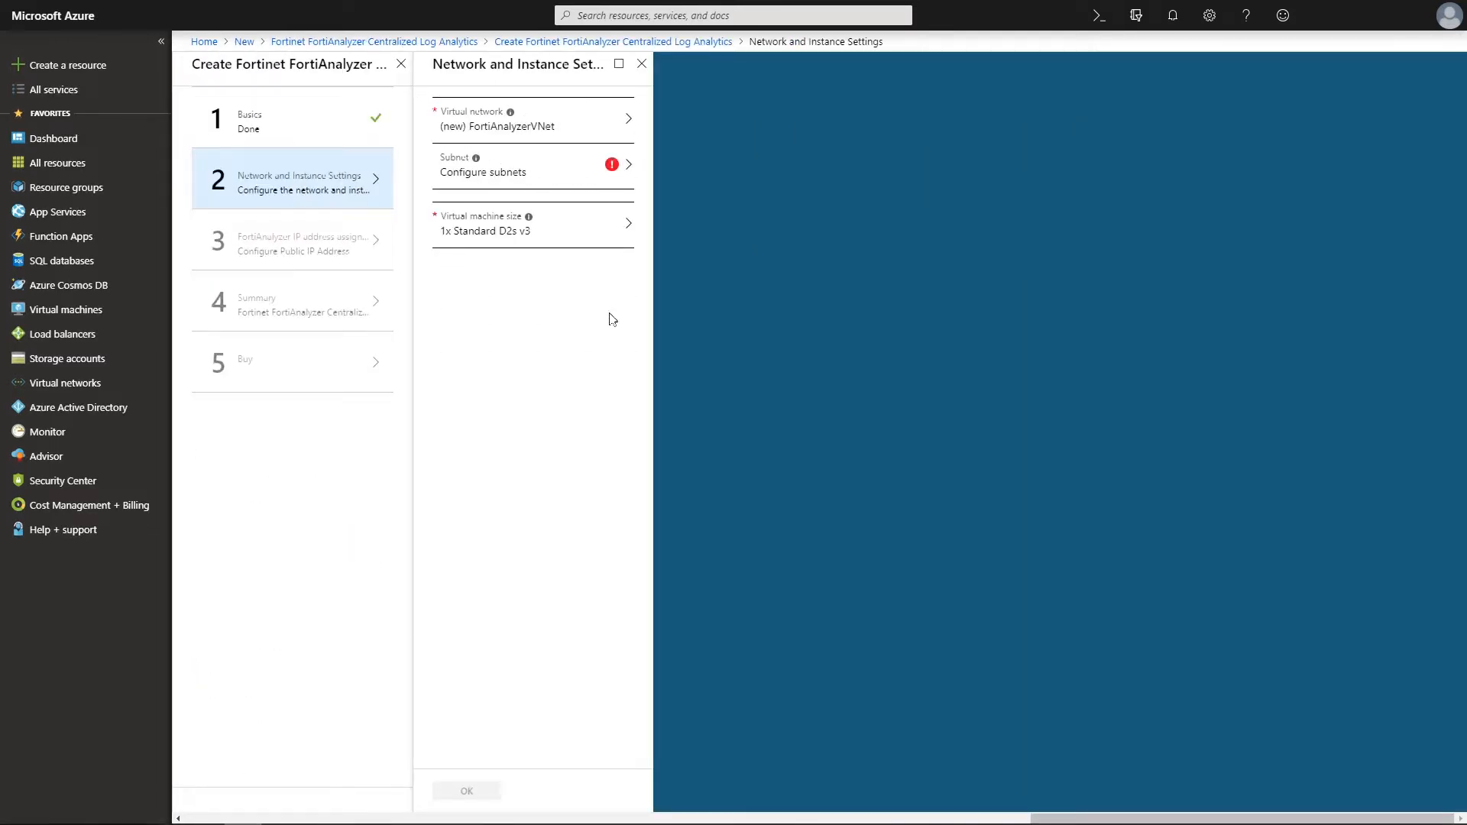
- Accept the new virtual network FortiAnalyzerVNet with address space 10.23.0.0/16 and Subnet1 with prefix 10.23.0.0/24
click(625, 120)
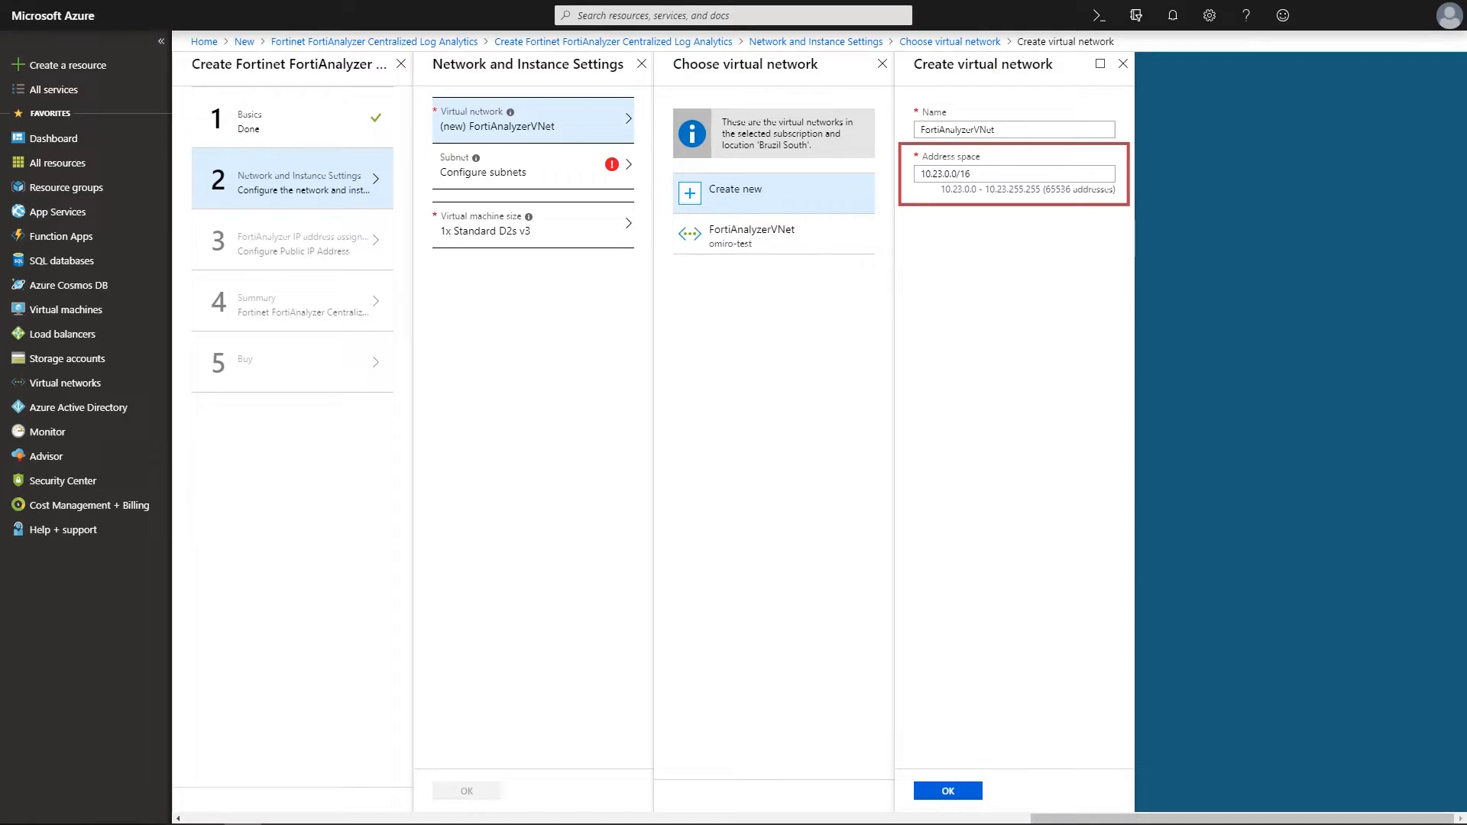
click(946, 792)
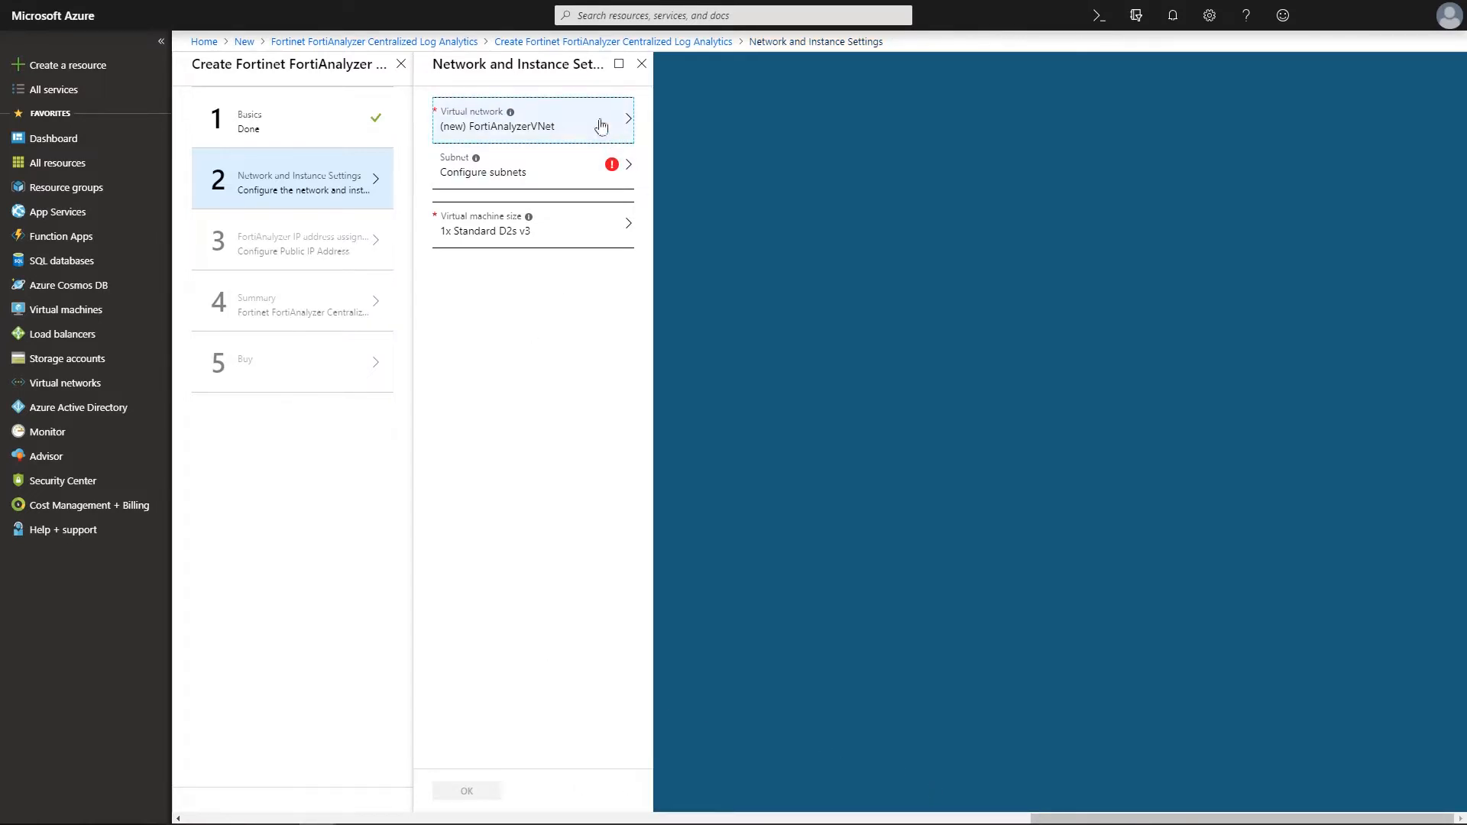
click(513, 170)
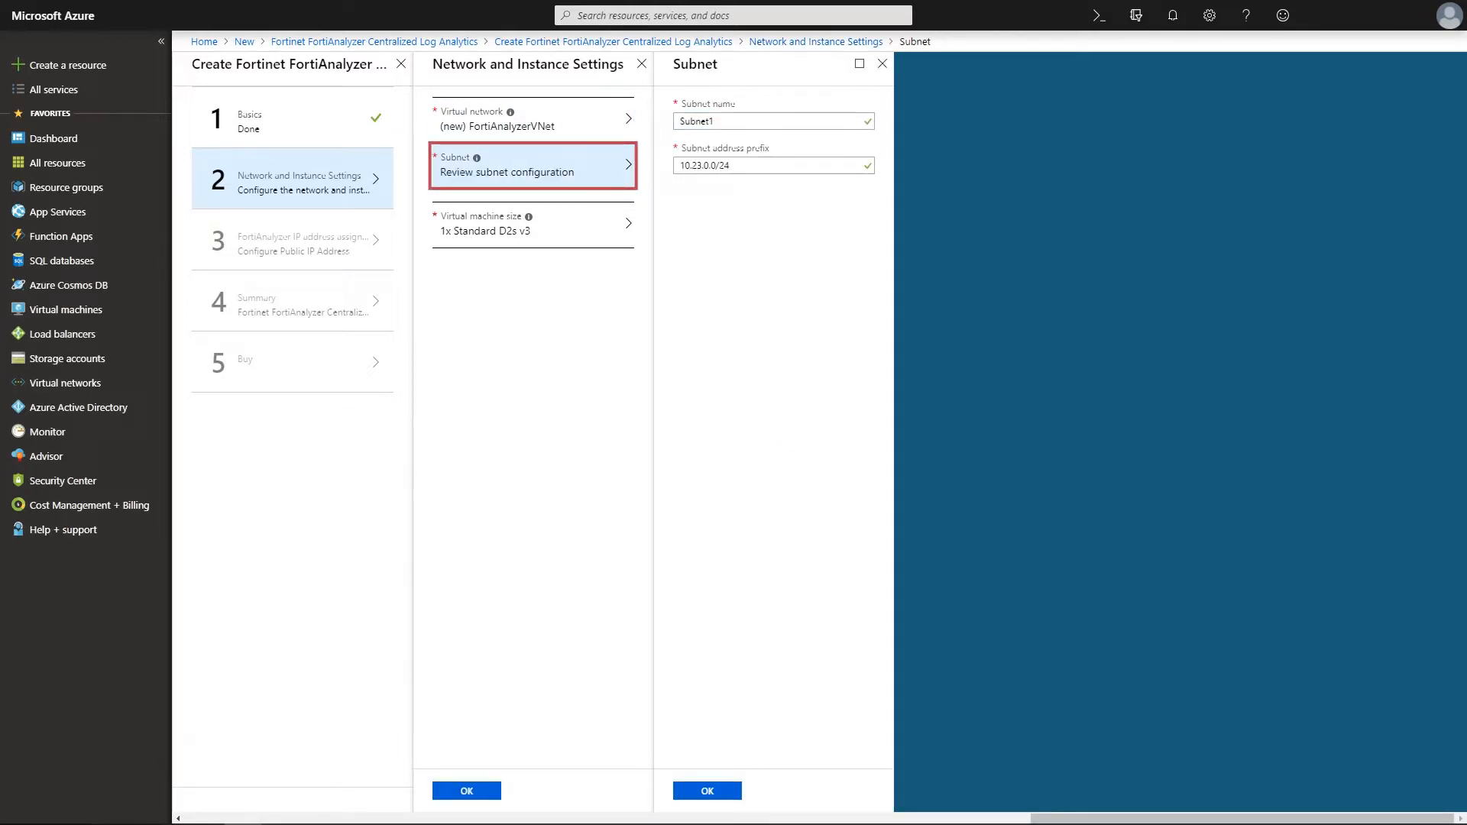
click(707, 791)
- Choose the D2s_v3 virtual machine size and complete the Network and Instance Settings
click(492, 233)
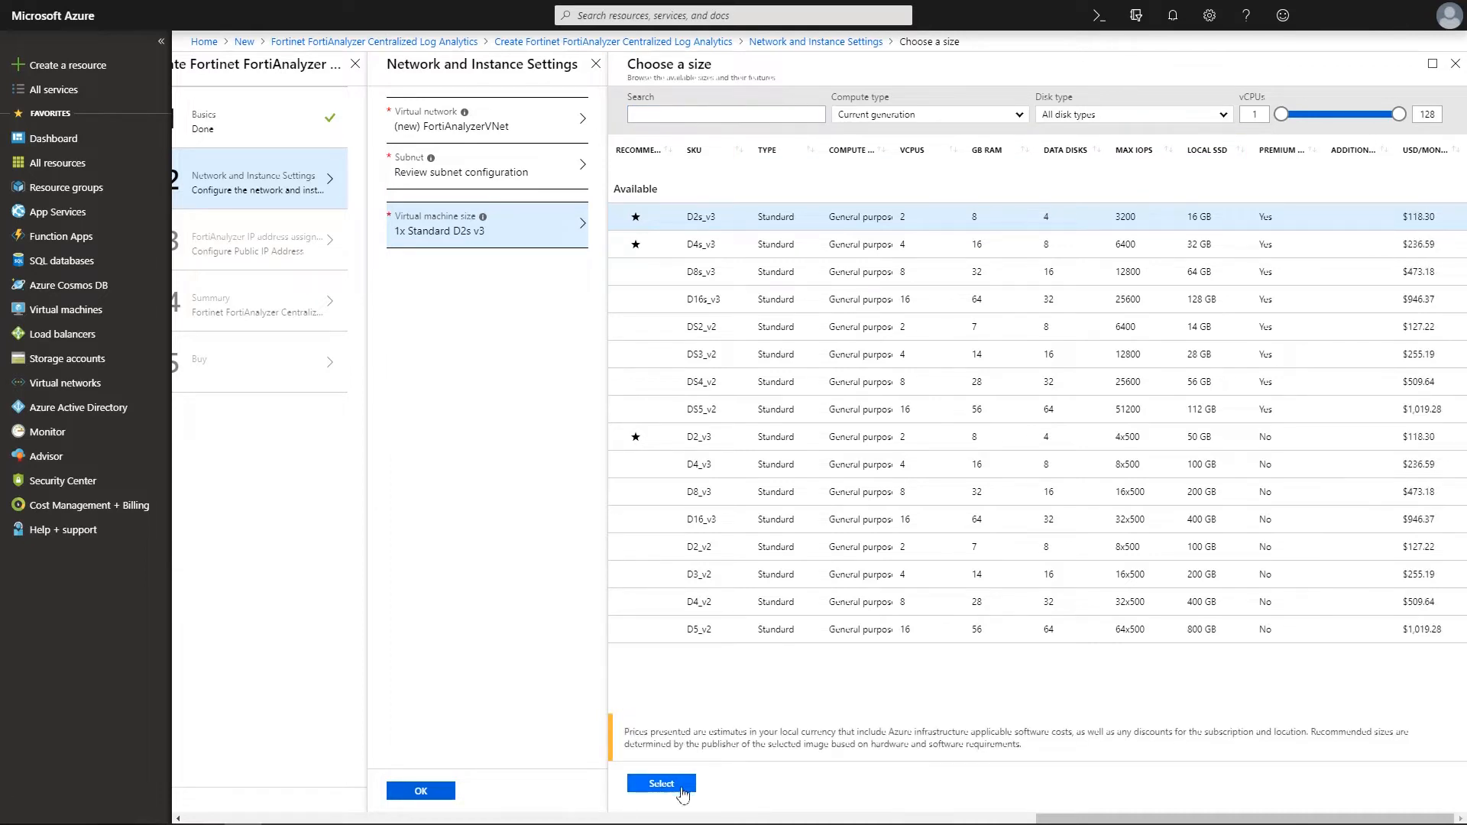
click(682, 787)
click(472, 790)
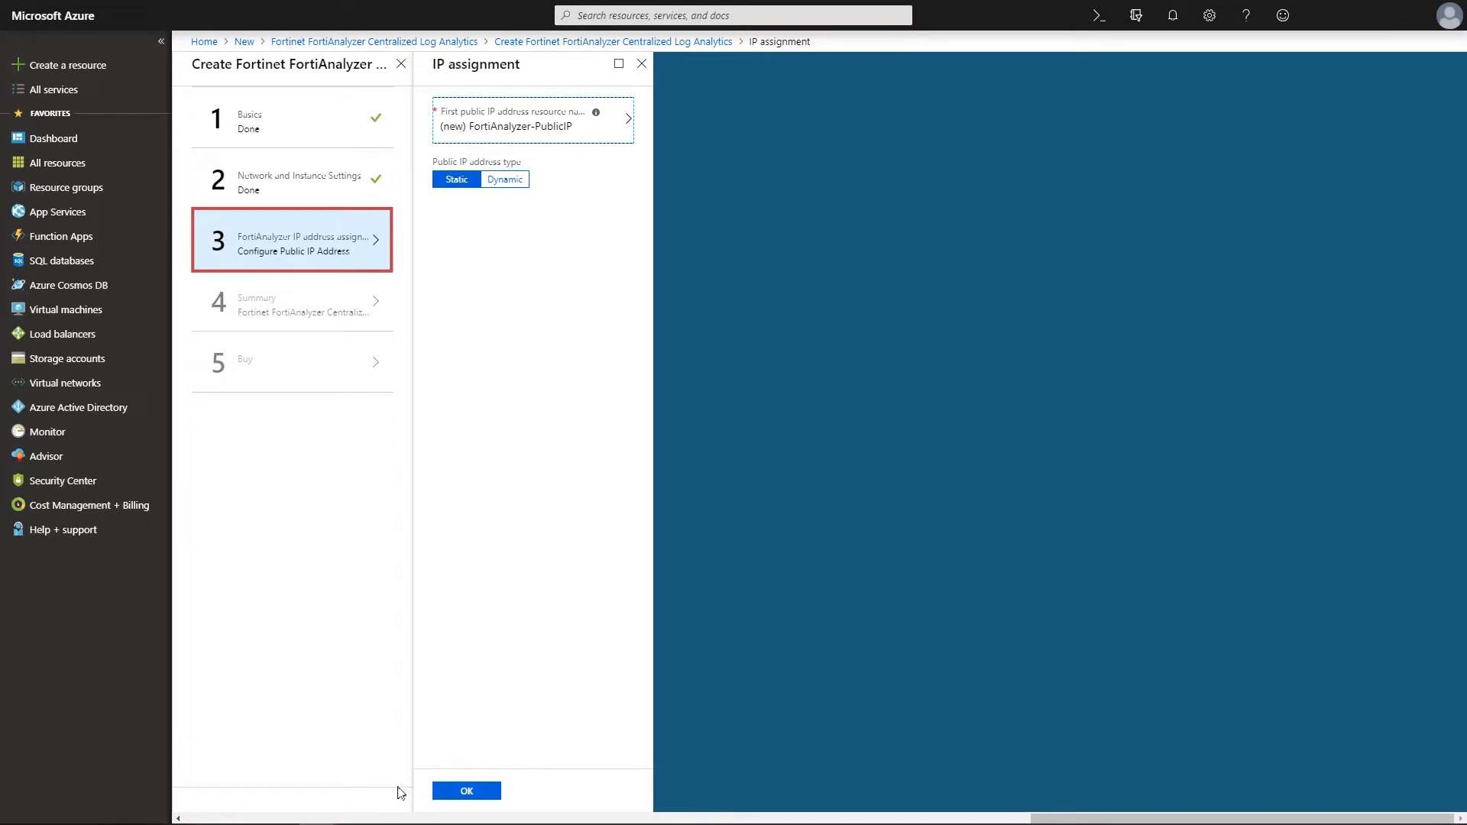
- Name the new public IP address FAZOM25-PublicIP with Basic SKU and dynamic assignment, and complete the IP assignment settings
click(539, 126)
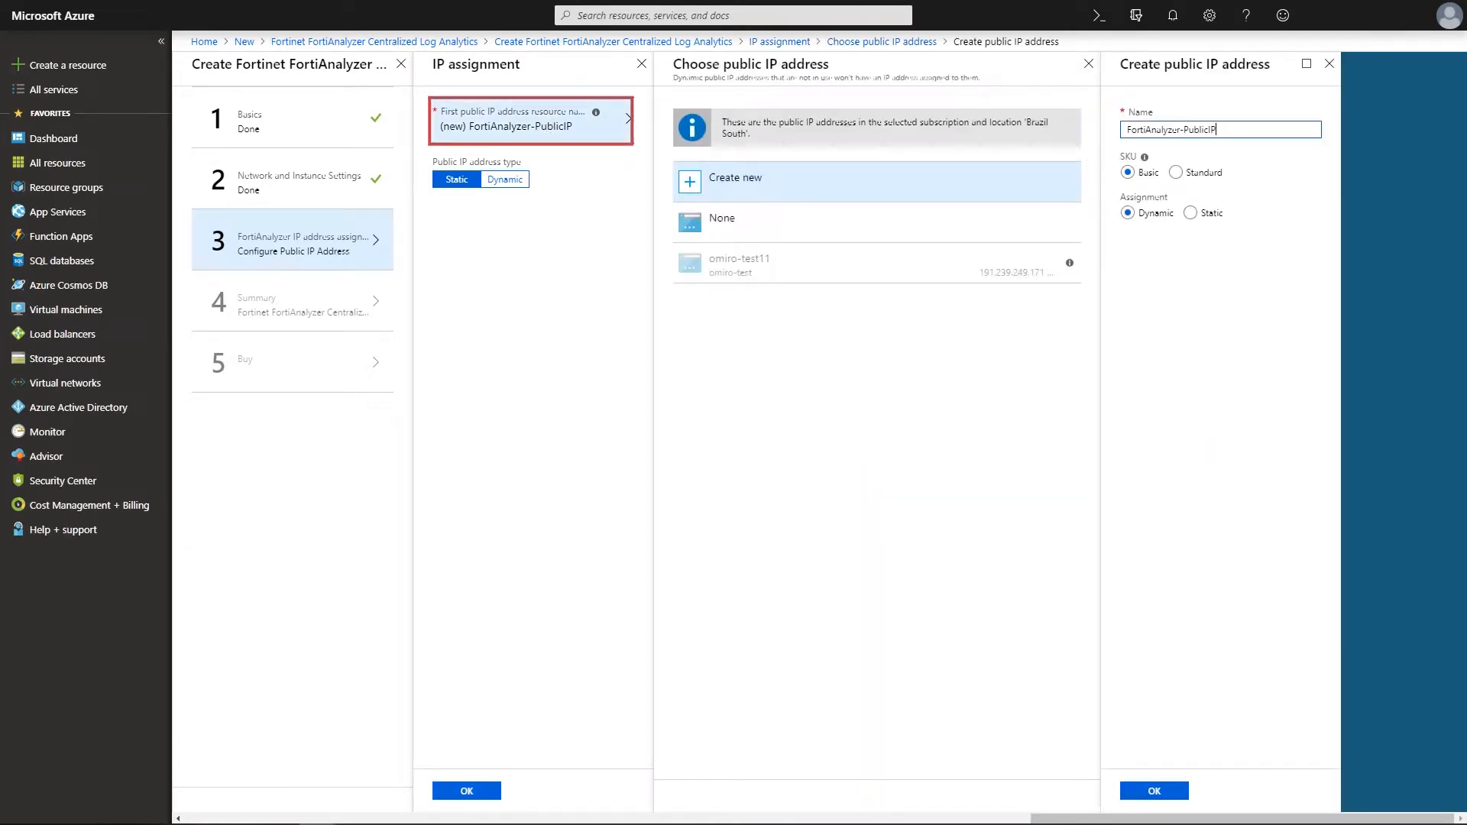
click(1187, 130)
drag(1187, 130, 1059, 126)
text(FAZOM25)
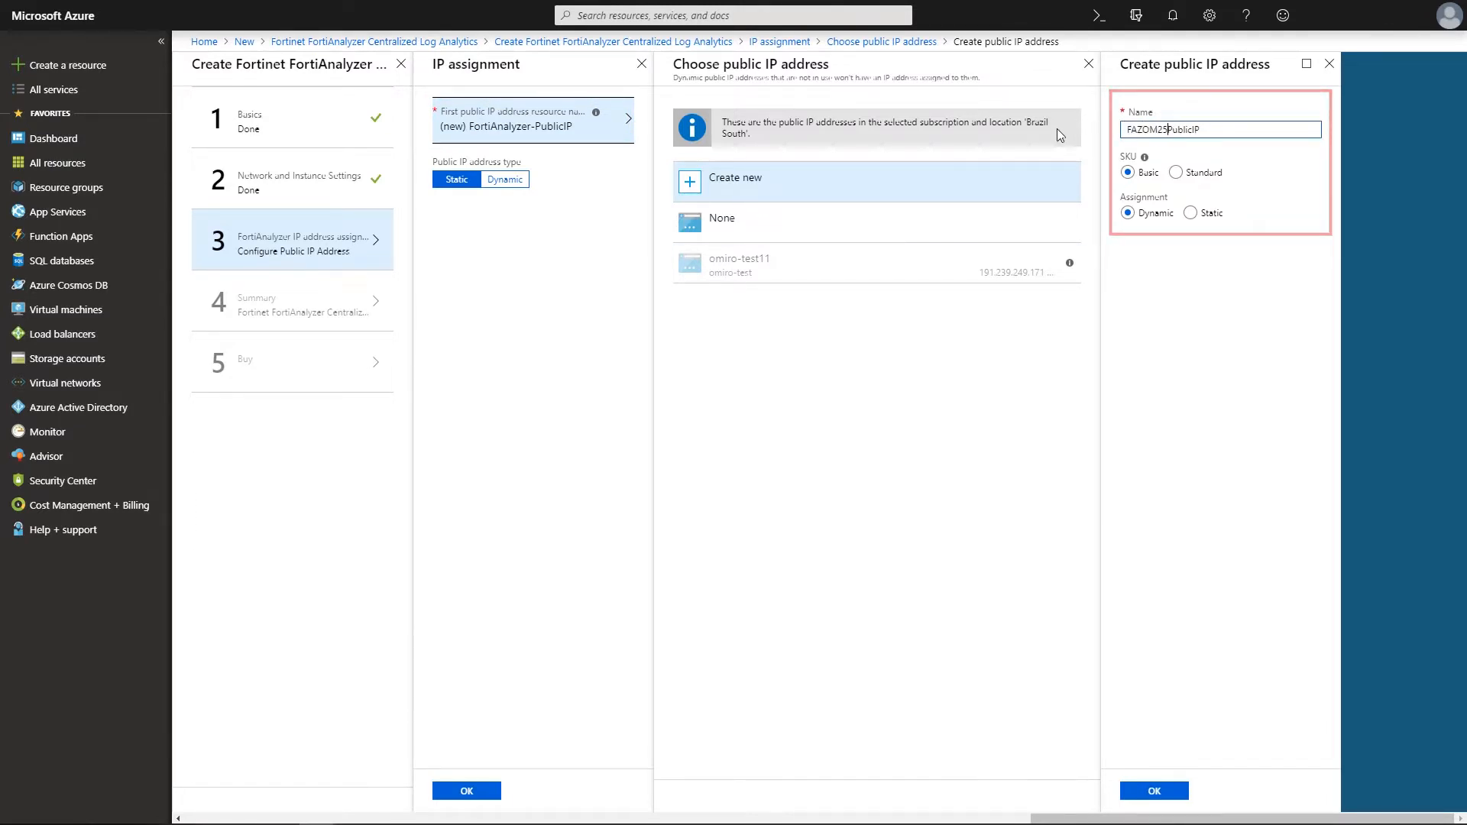
text(-)
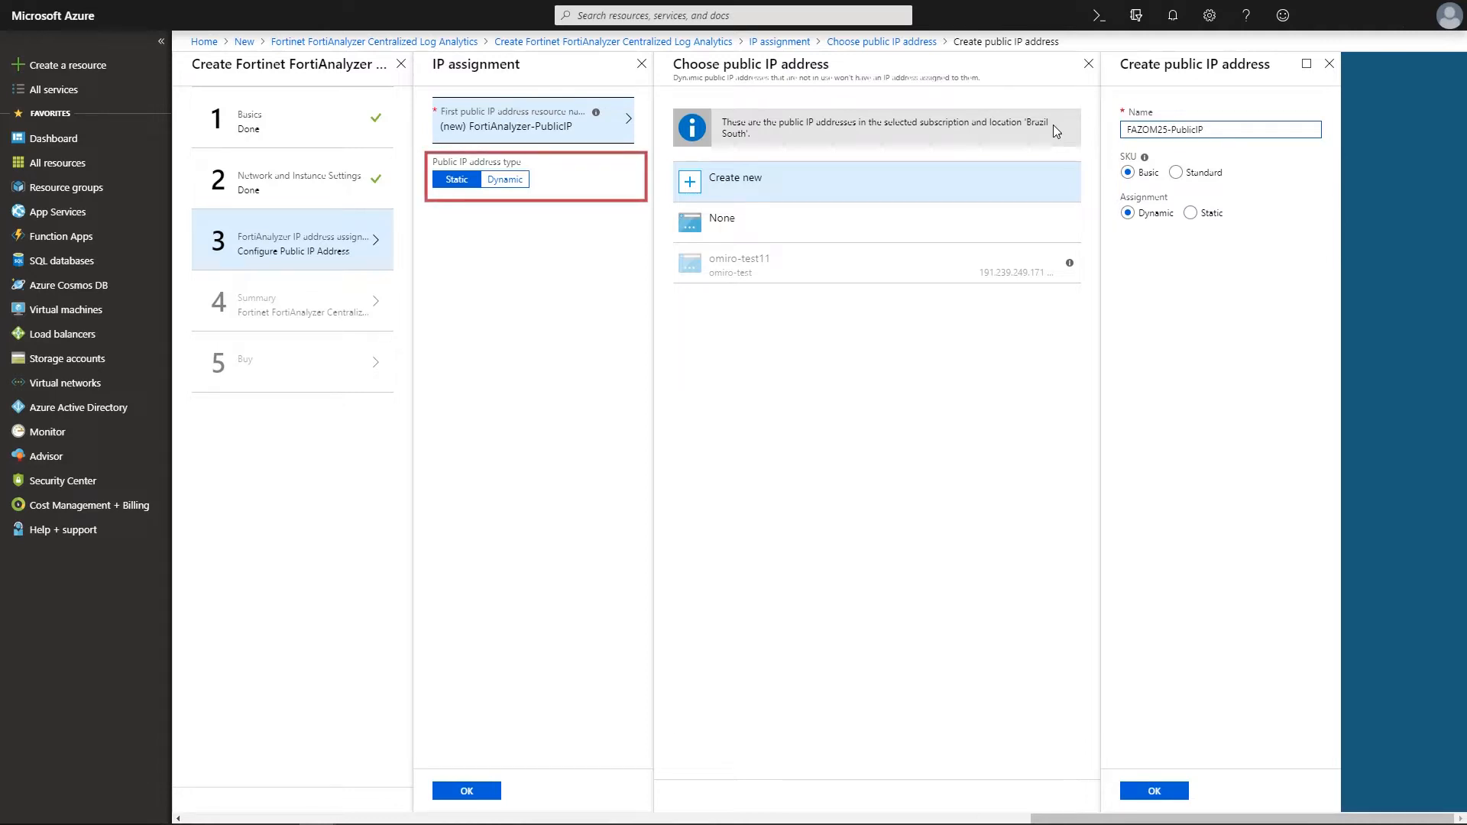
click(1159, 797)
click(457, 789)
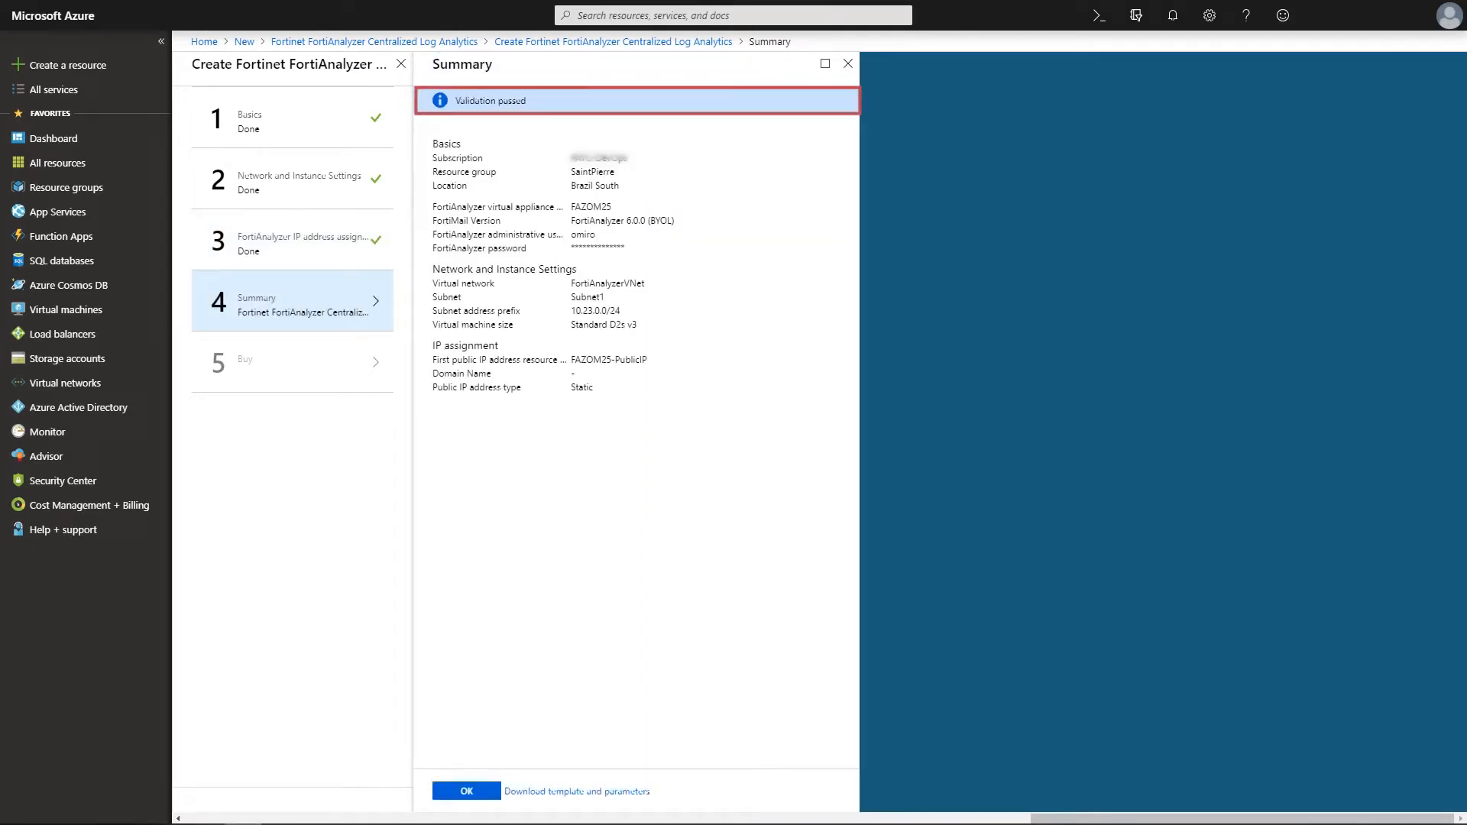
- Accept the deployment summary and create the FortiAnalyzer under the terms of use
click(466, 791)
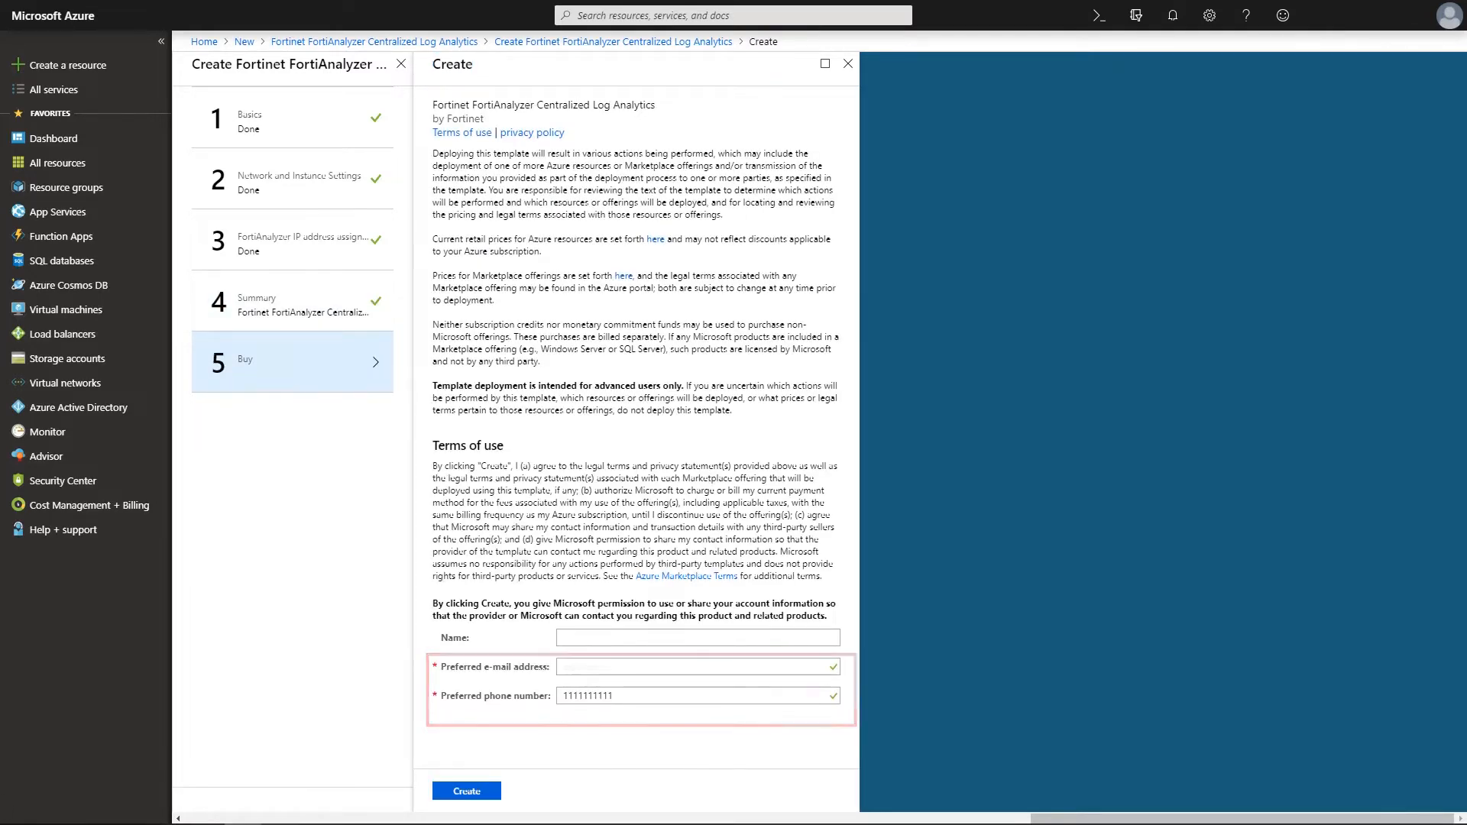
click(467, 790)
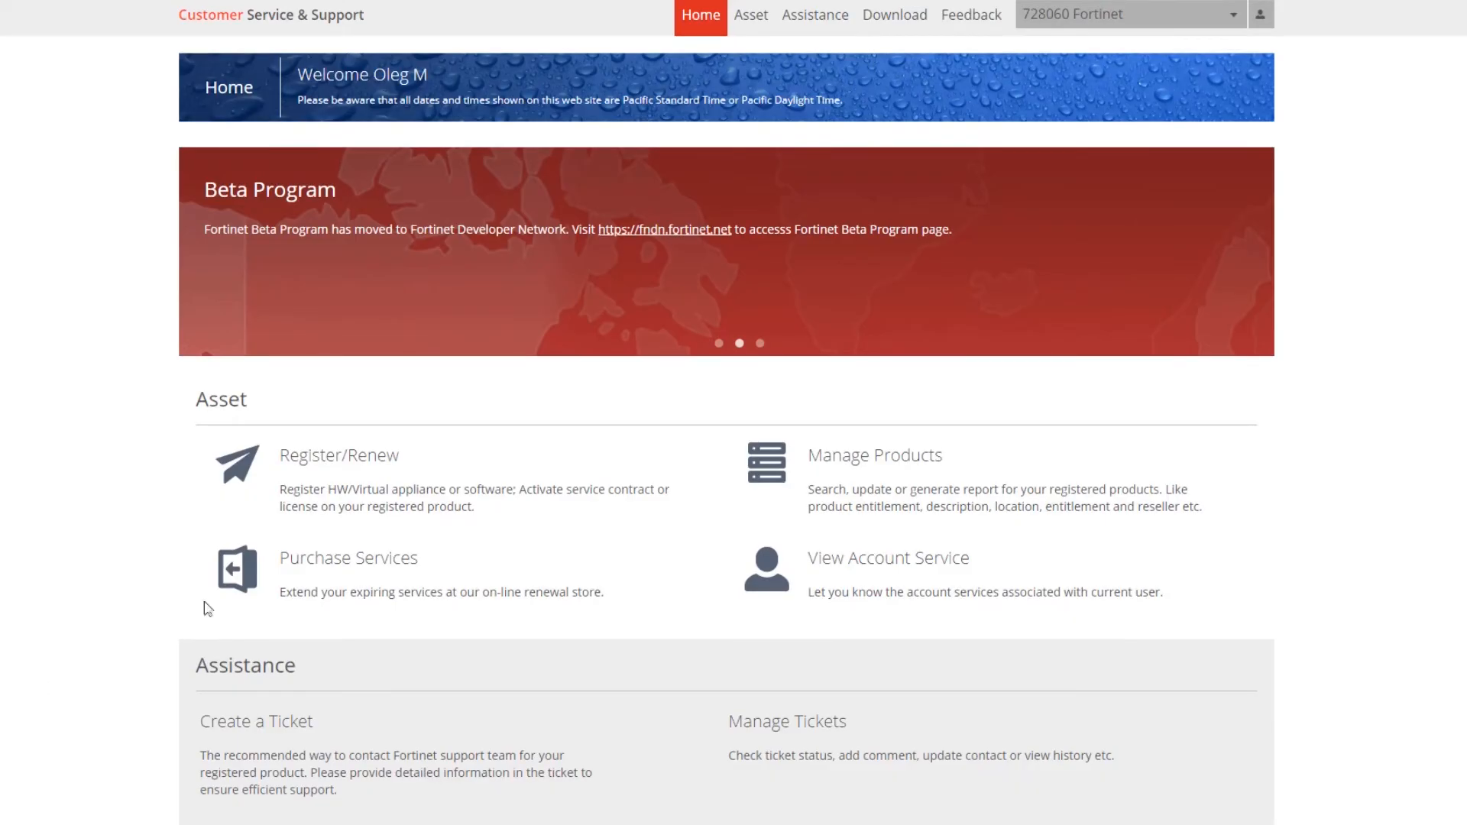
- Switch to the Fortinet Customer Service & Support site and open the Register/Renew page
click(354, 469)
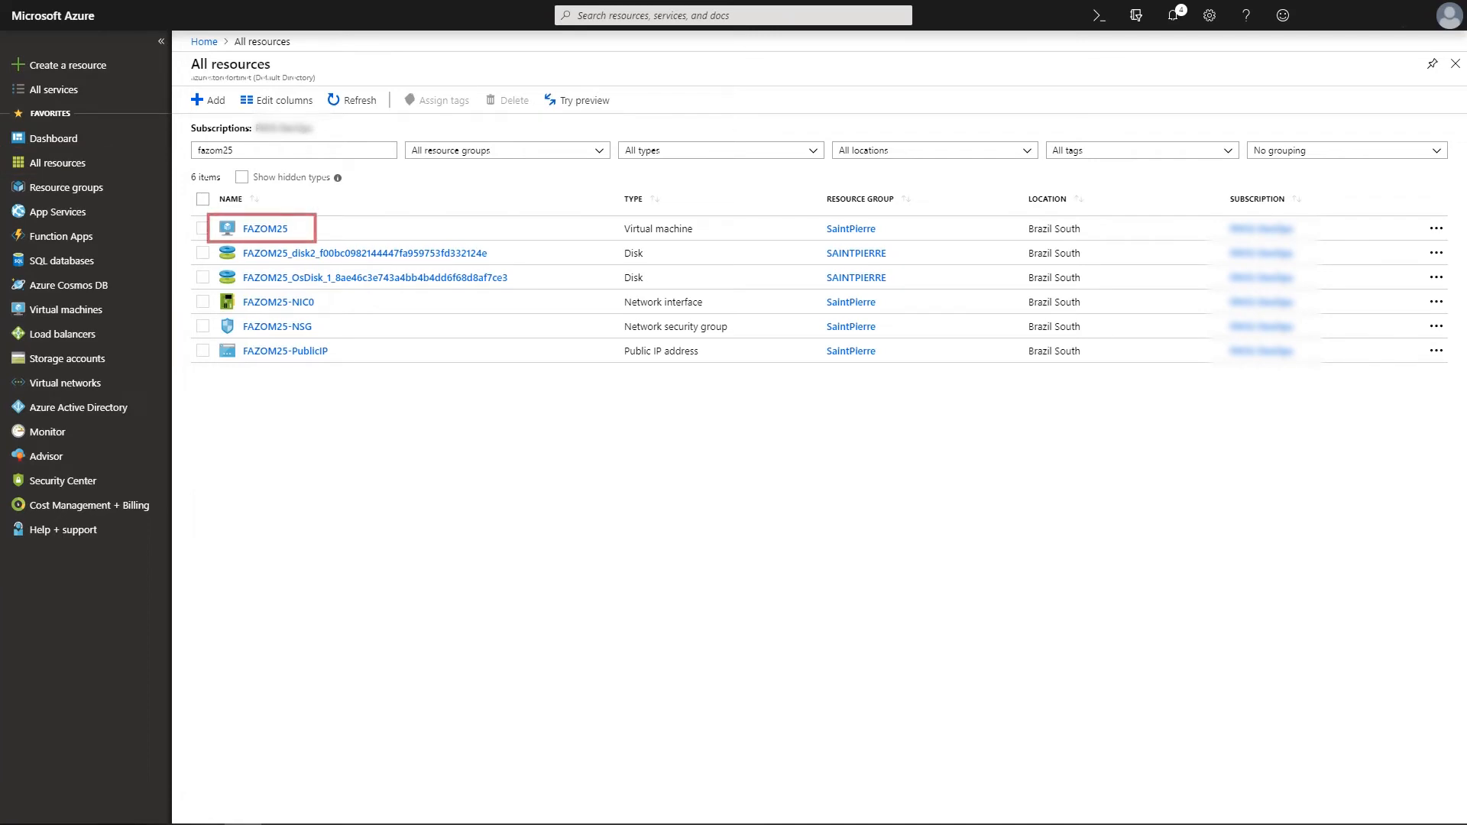
- Open the FAZOM25 virtual machine in Azure's resource list and log in to its FortiAnalyzer web interface
click(267, 230)
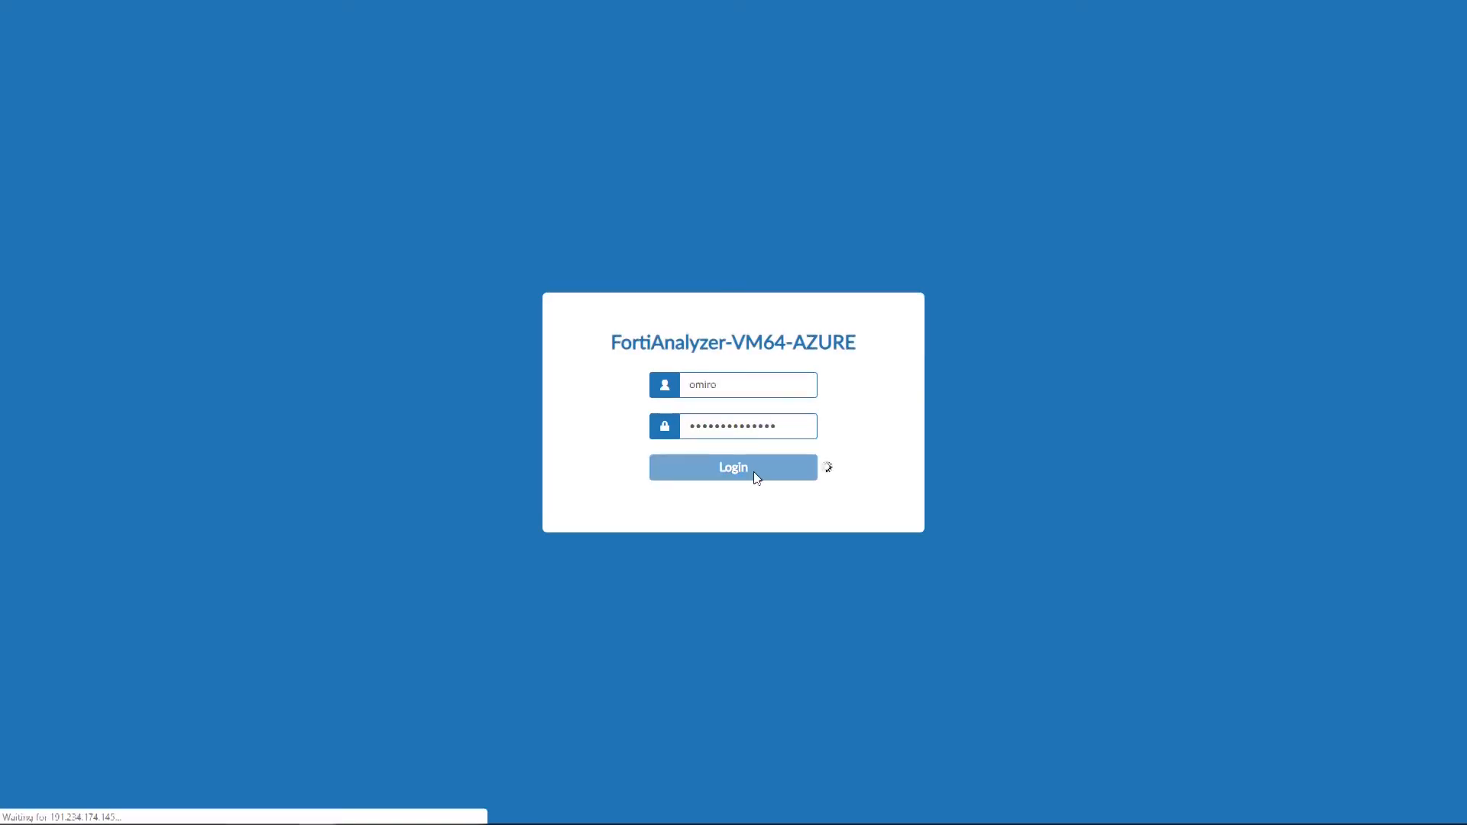
click(756, 474)
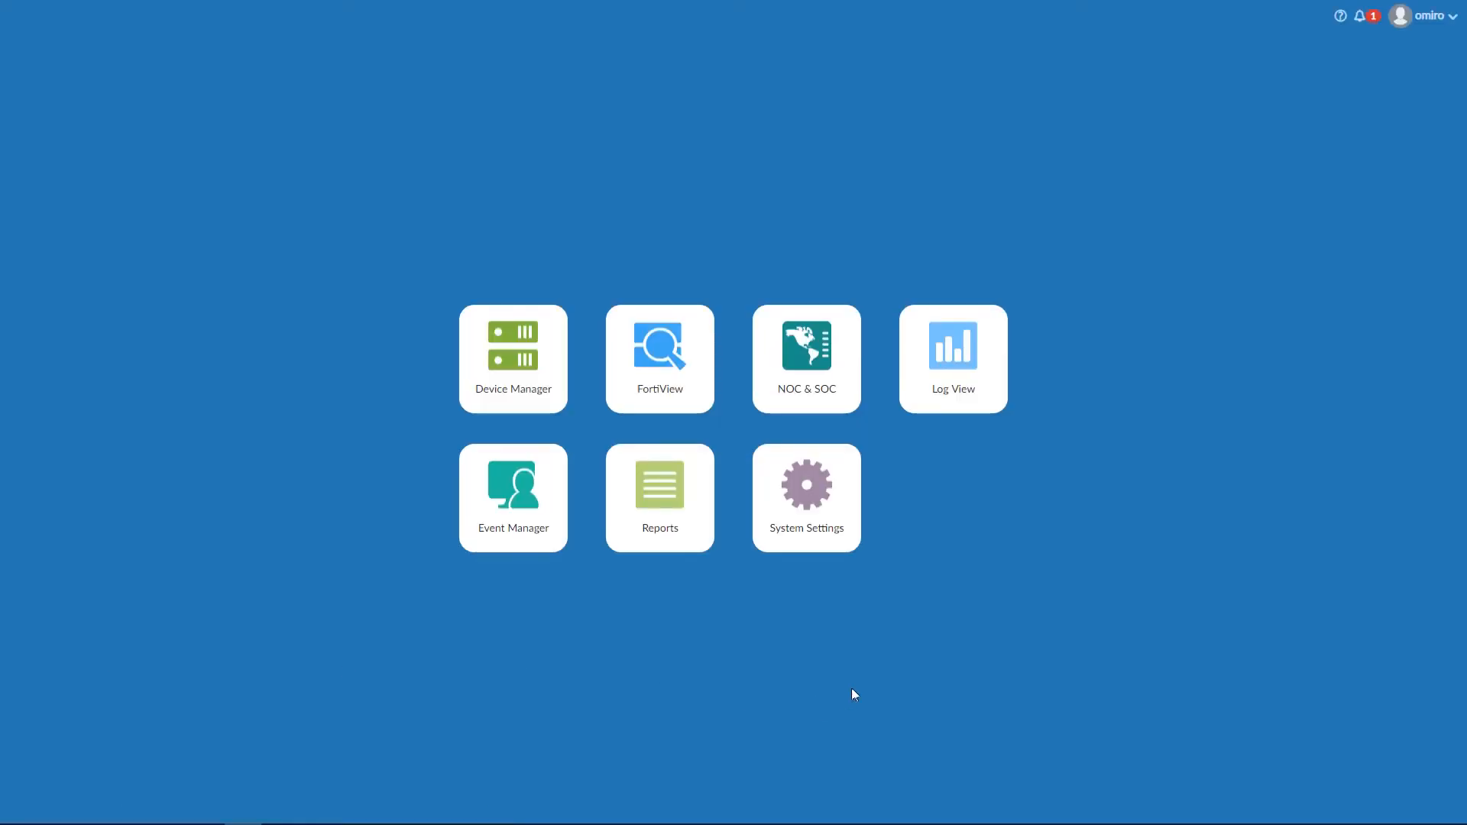
- Open the FortiAnalyzer System Settings, connect to the CLI console and check the disk status with exec lvm info
click(807, 497)
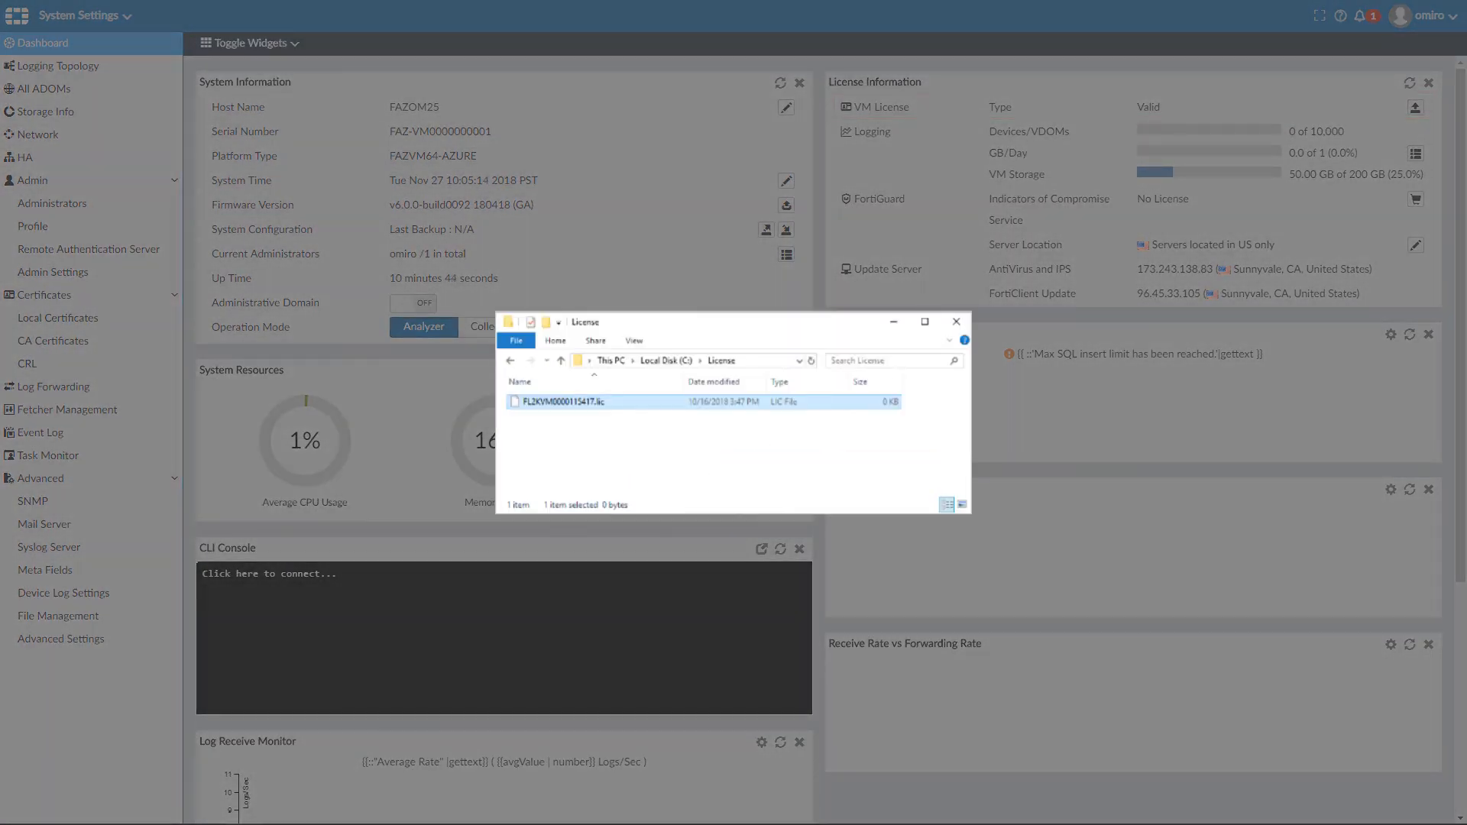
click(301, 609)
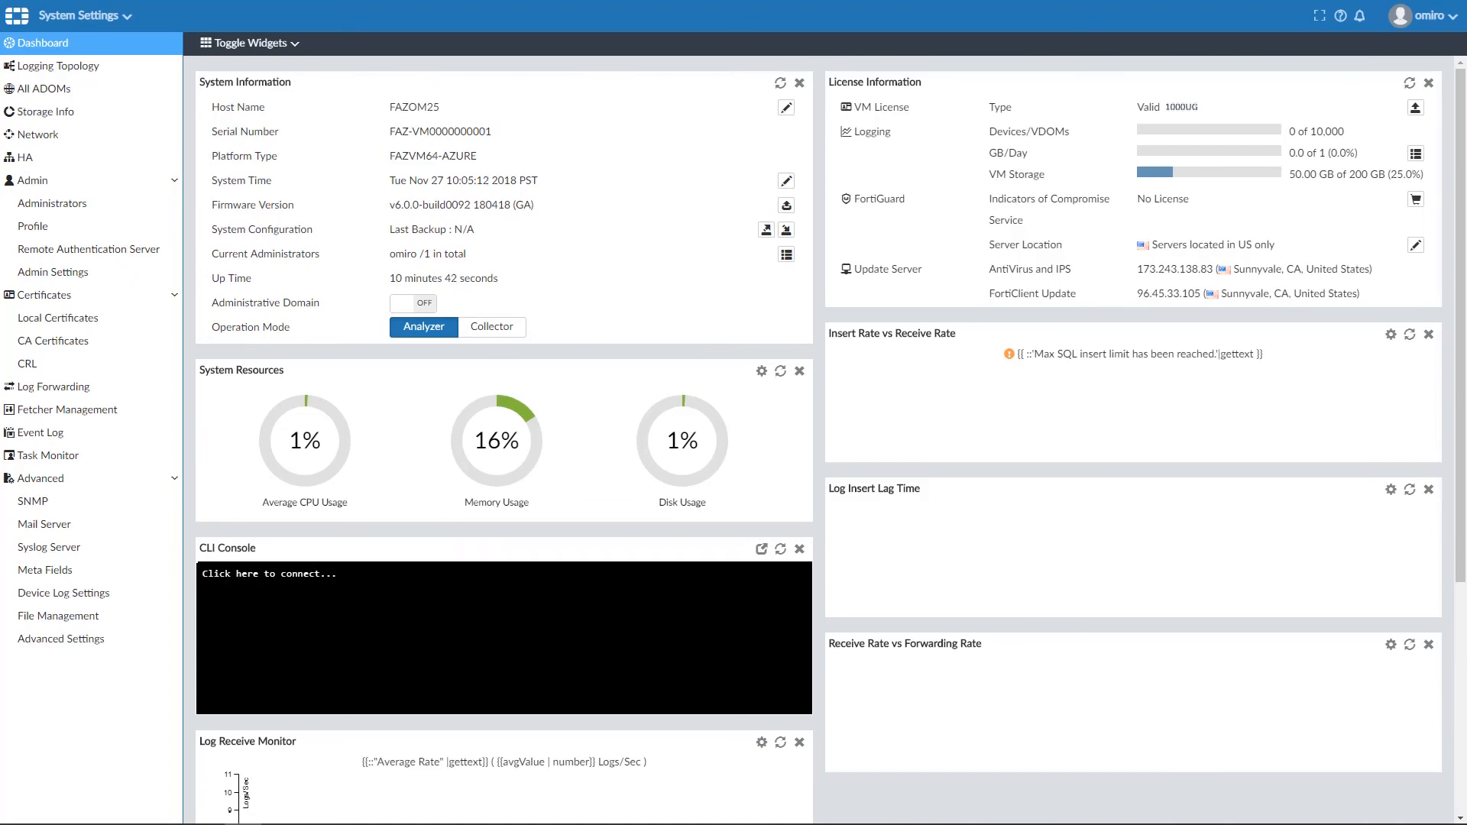
click(298, 599)
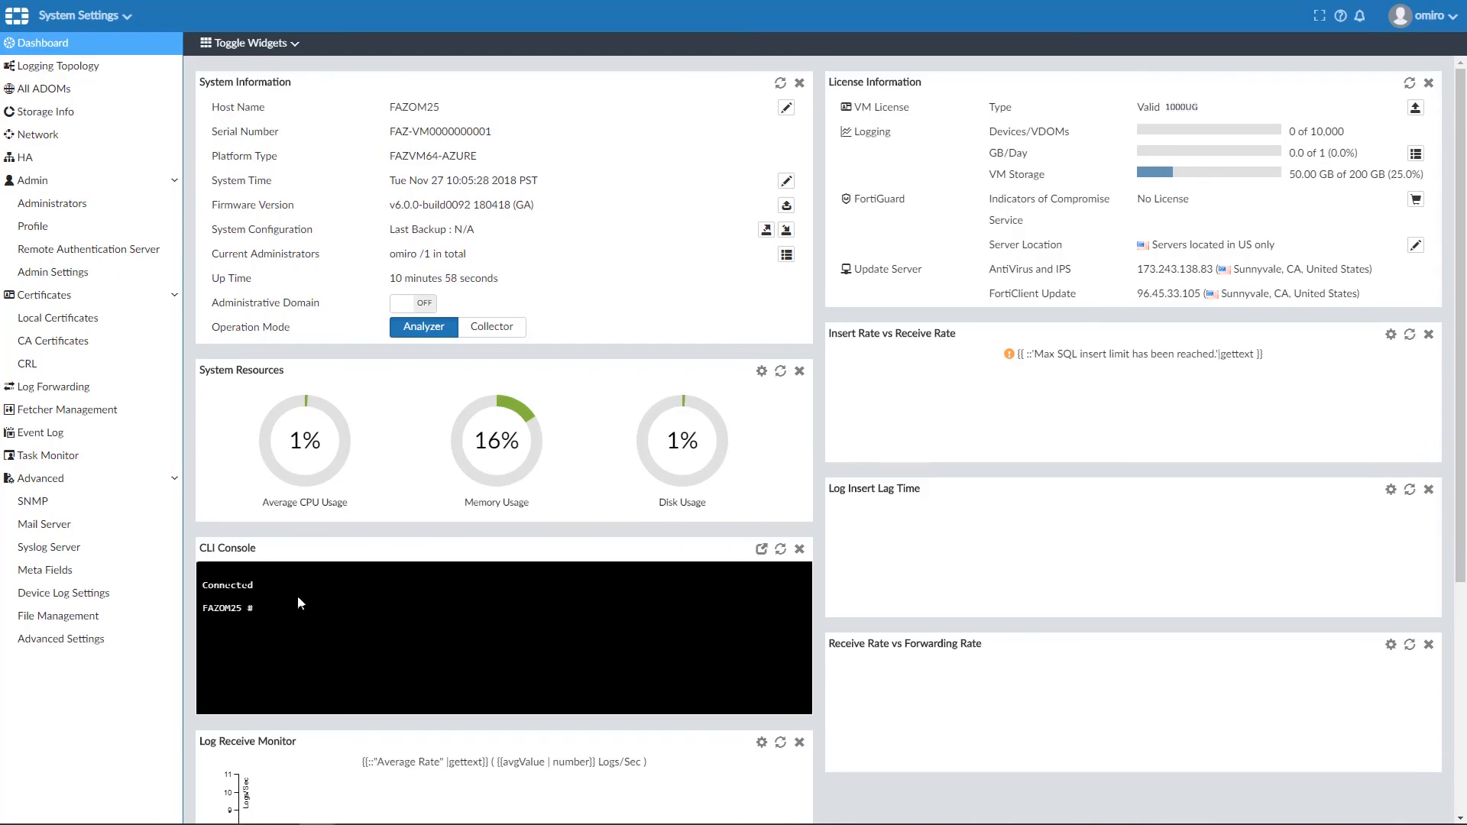
text(exec lvm info)
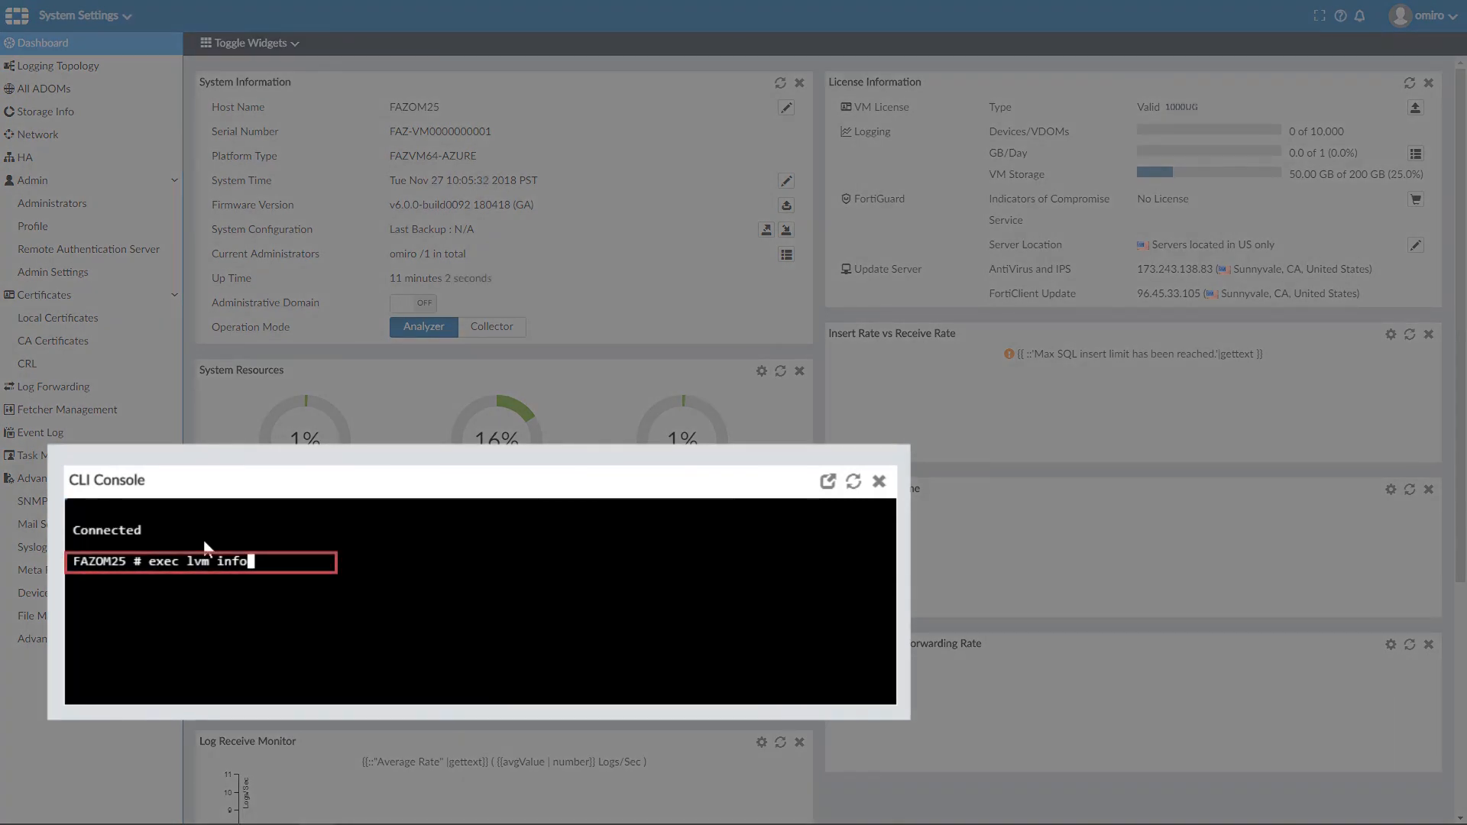
key(Return)
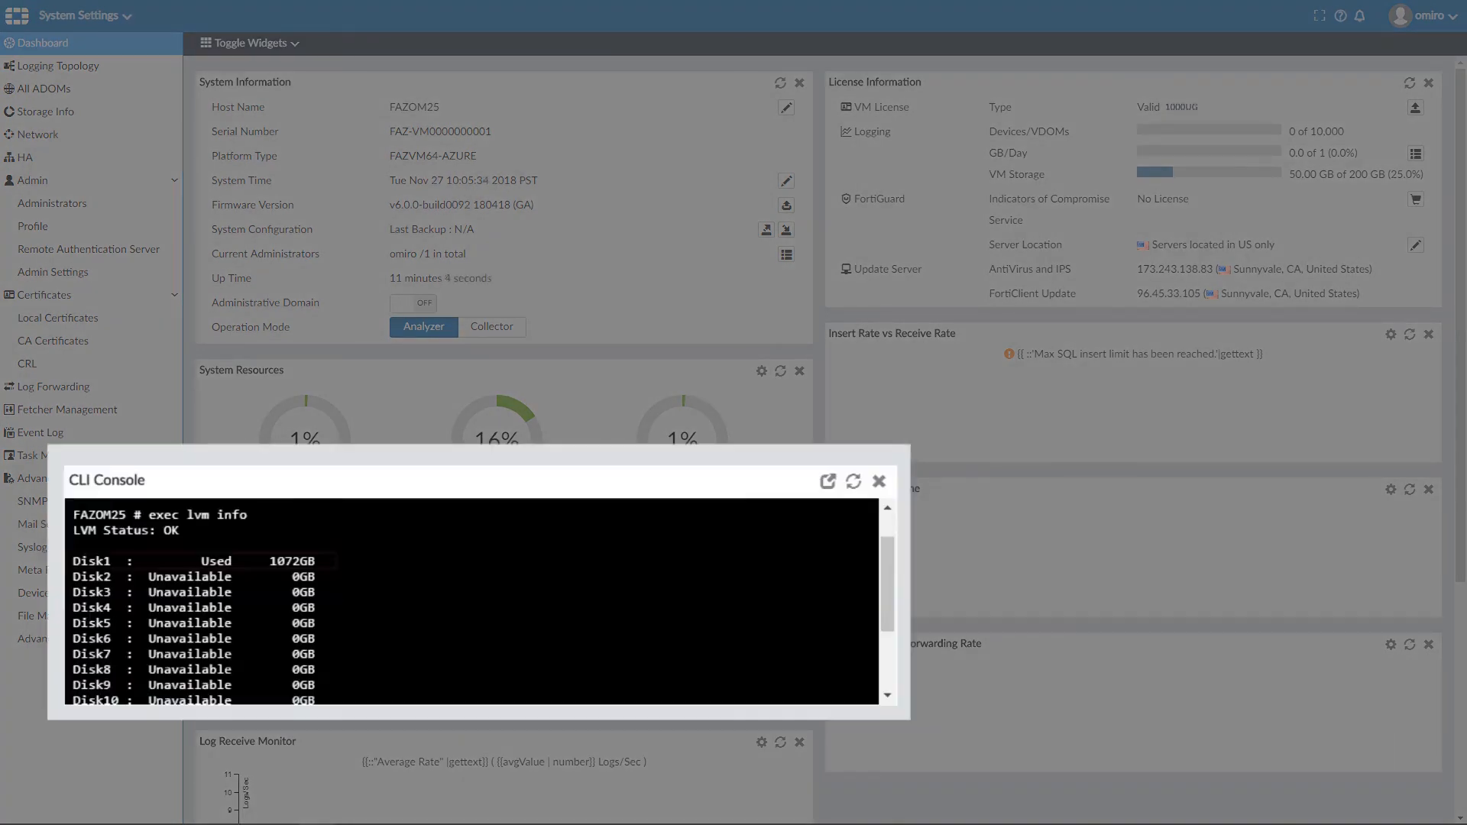